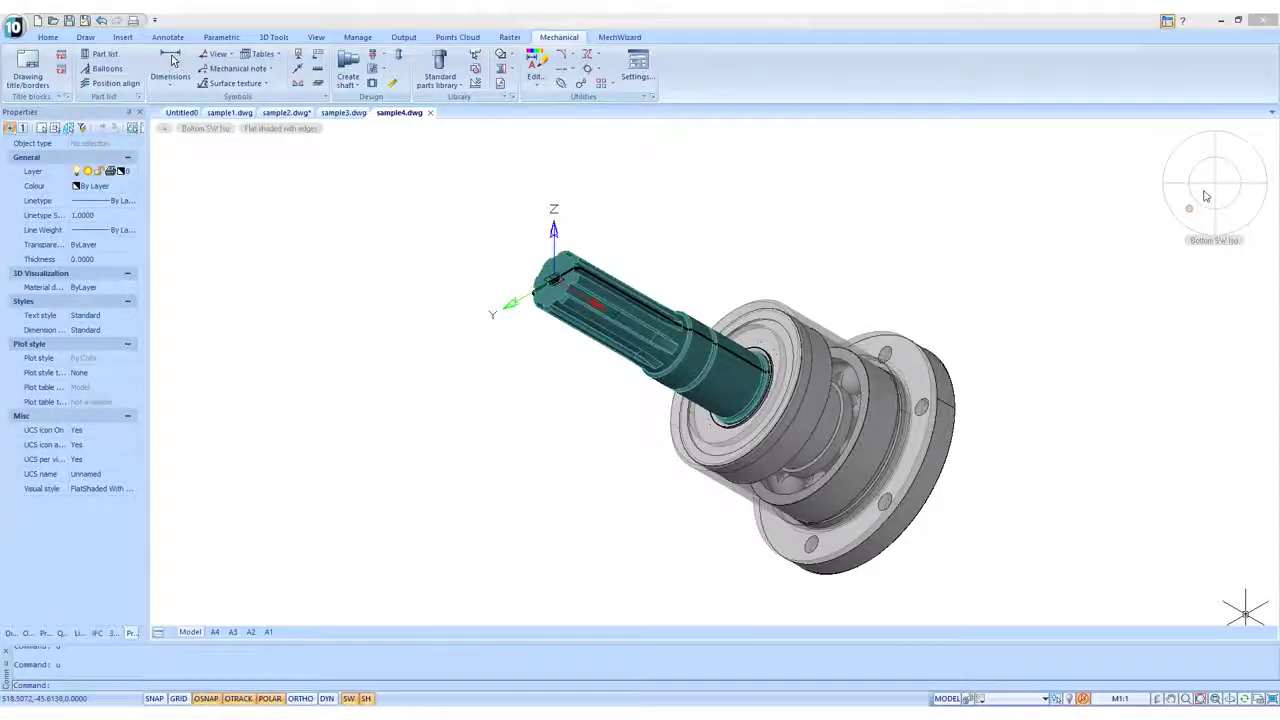
Orbit the shaft and bearing assembly through top, corner and front-right views to show the flange face.
{"action": "left_click", "coordinate": [1205, 197]}
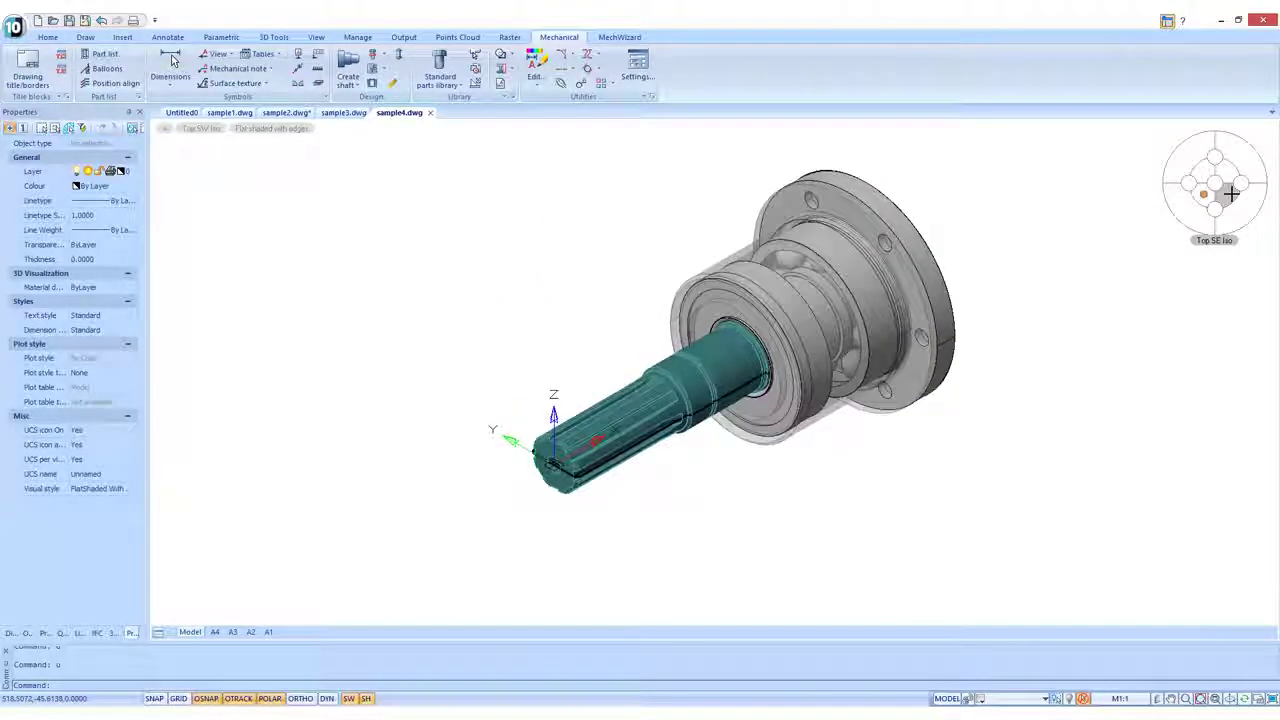
{"action": "left_click", "coordinate": [1242, 201]}
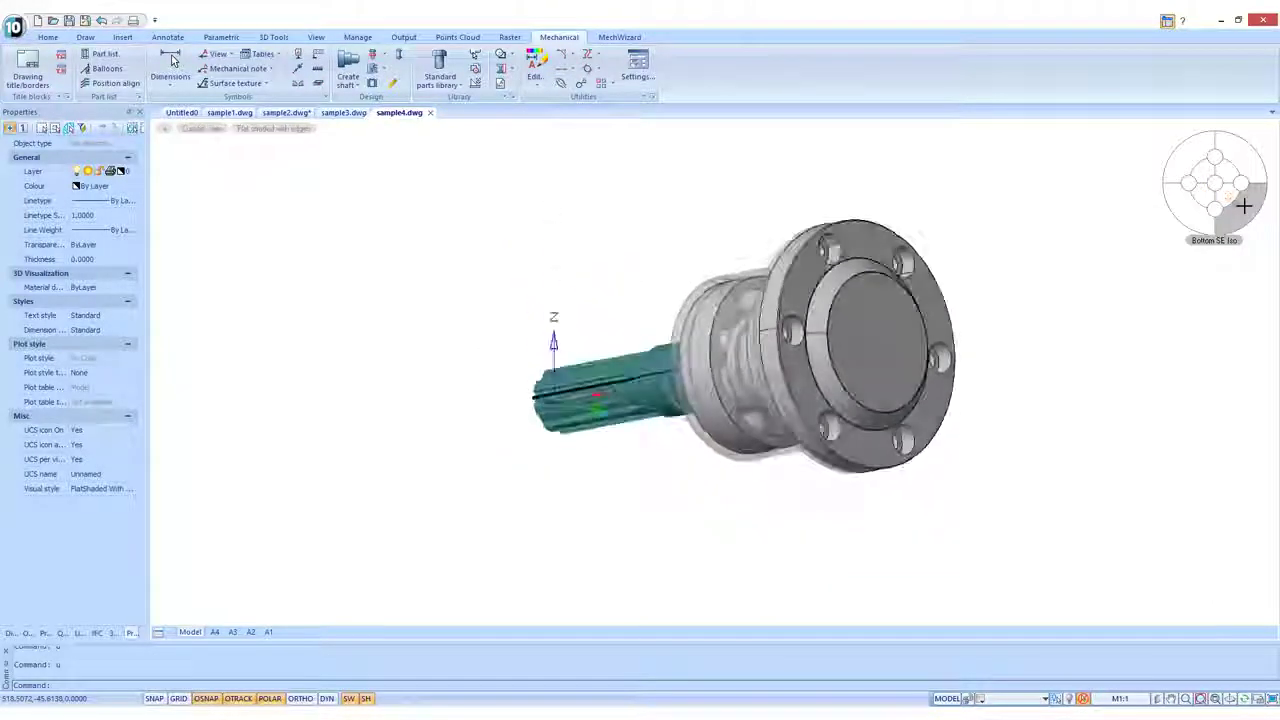
{"action": "left_click", "coordinate": [1222, 207]}
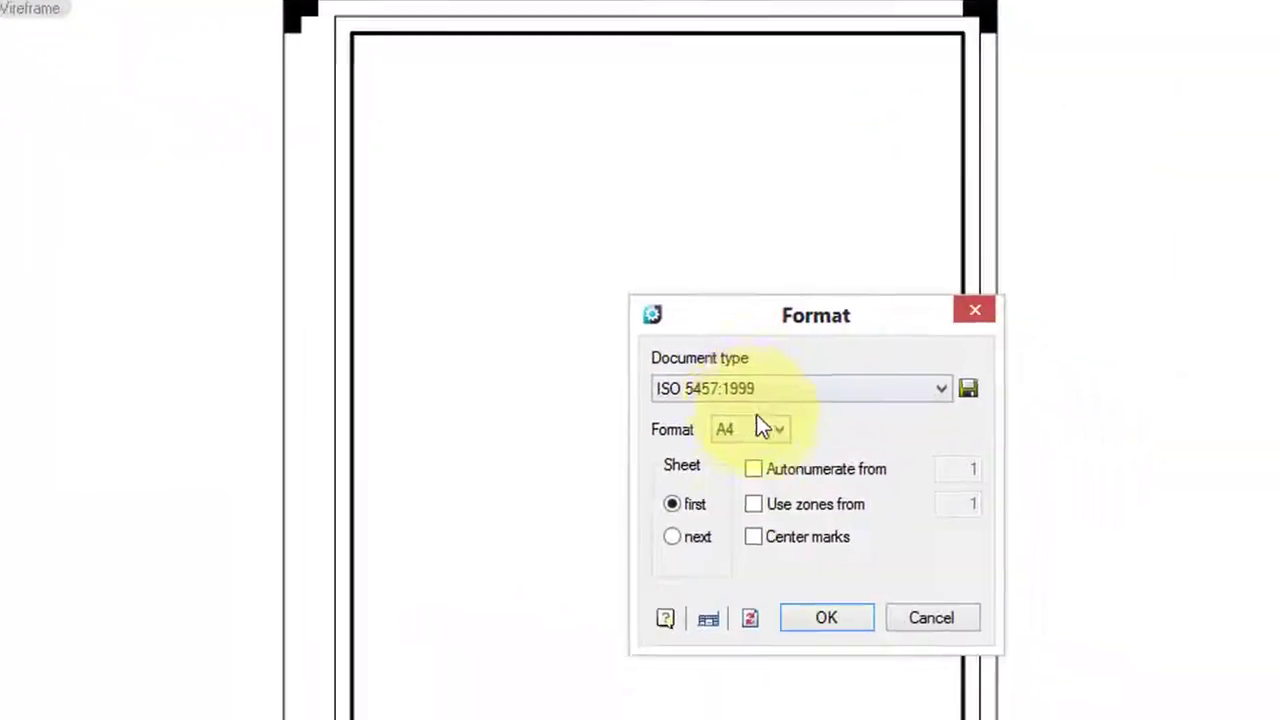
Place an ISO 5457 drawing frame with title block using the A3 sheet size.
{"action": "left_click", "coordinate": [740, 408]}
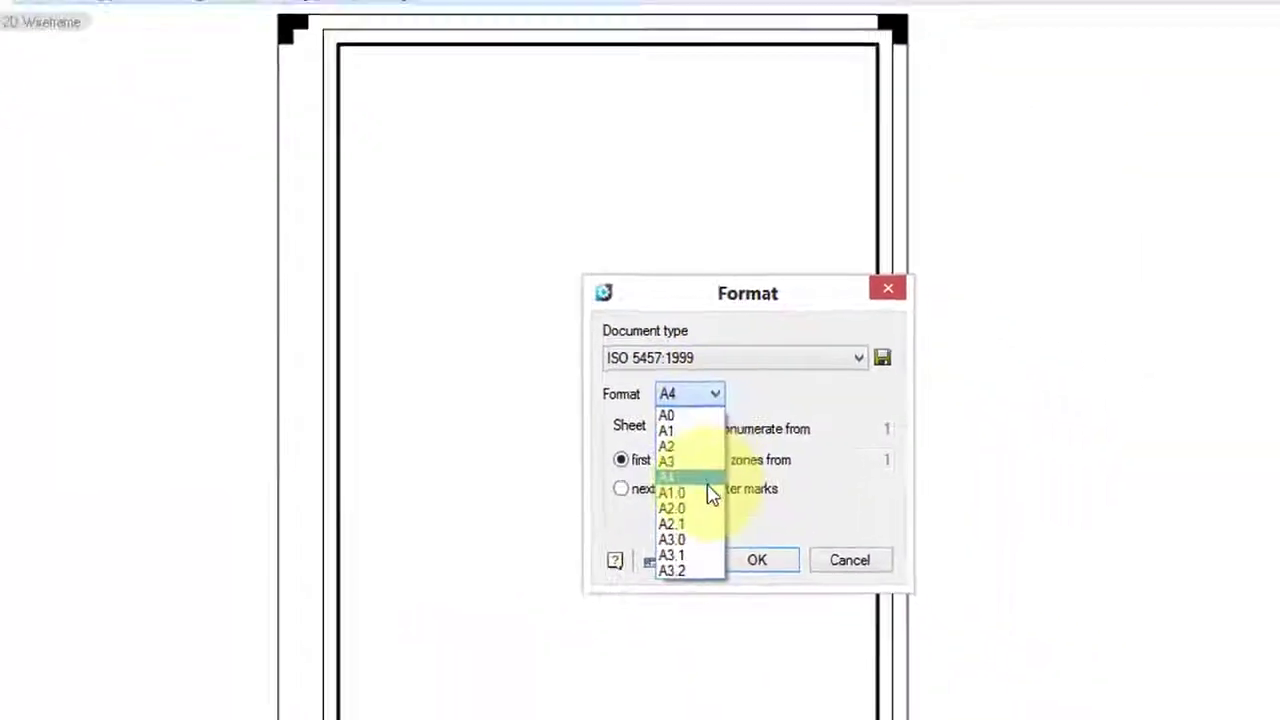
{"action": "left_click", "coordinate": [700, 484]}
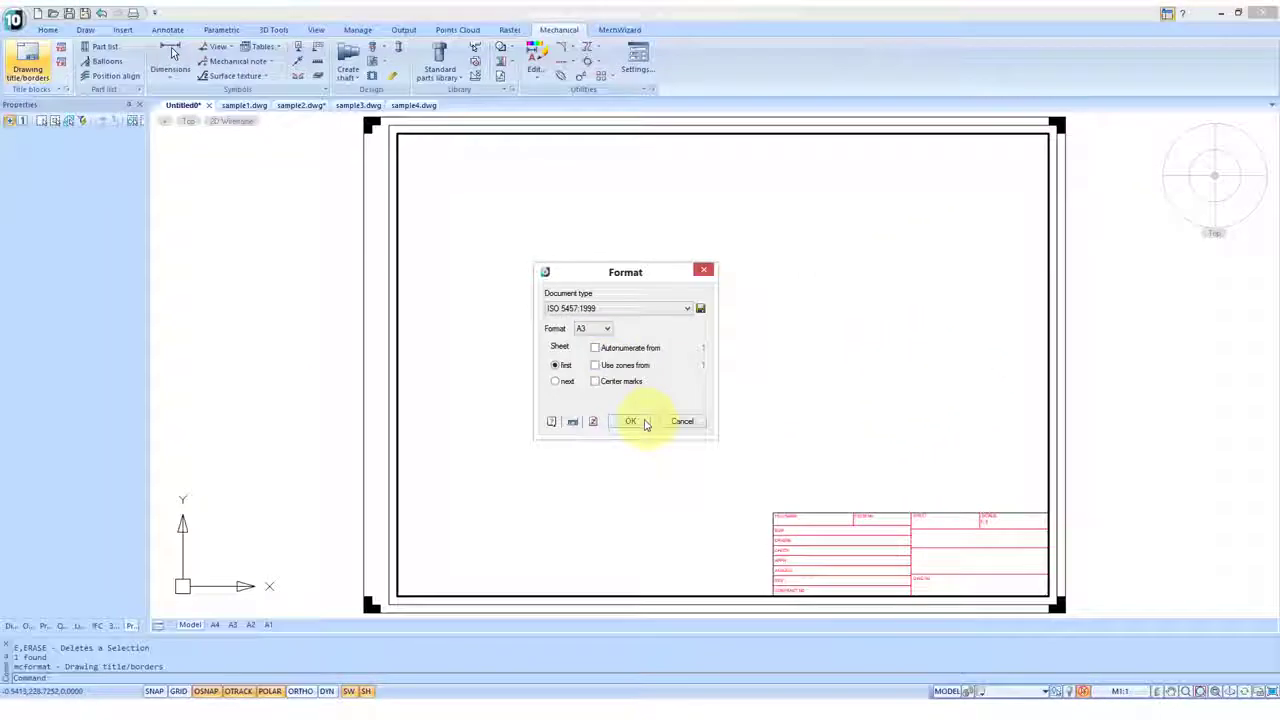
{"action": "left_click", "coordinate": [648, 423]}
{"action": "left_click", "coordinate": [643, 418]}
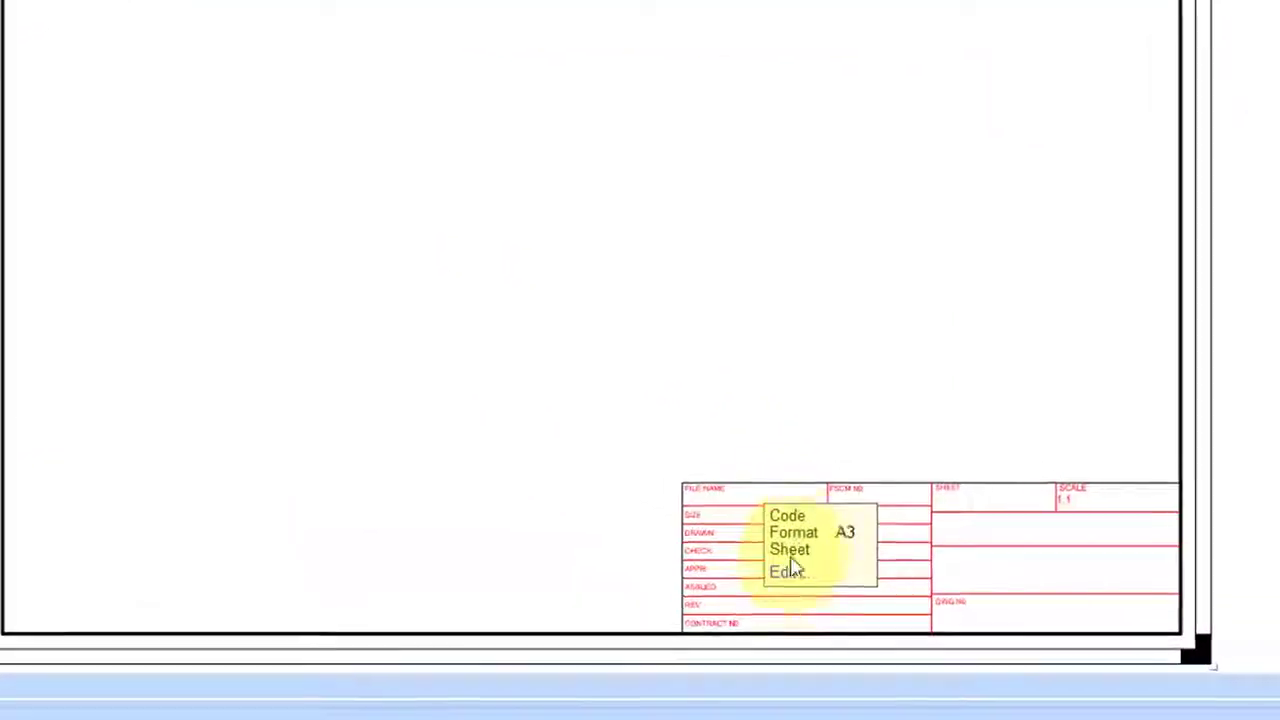
Change the frame's format from A3 to a portrait A4 sheet.
{"action": "left_click", "coordinate": [774, 578]}
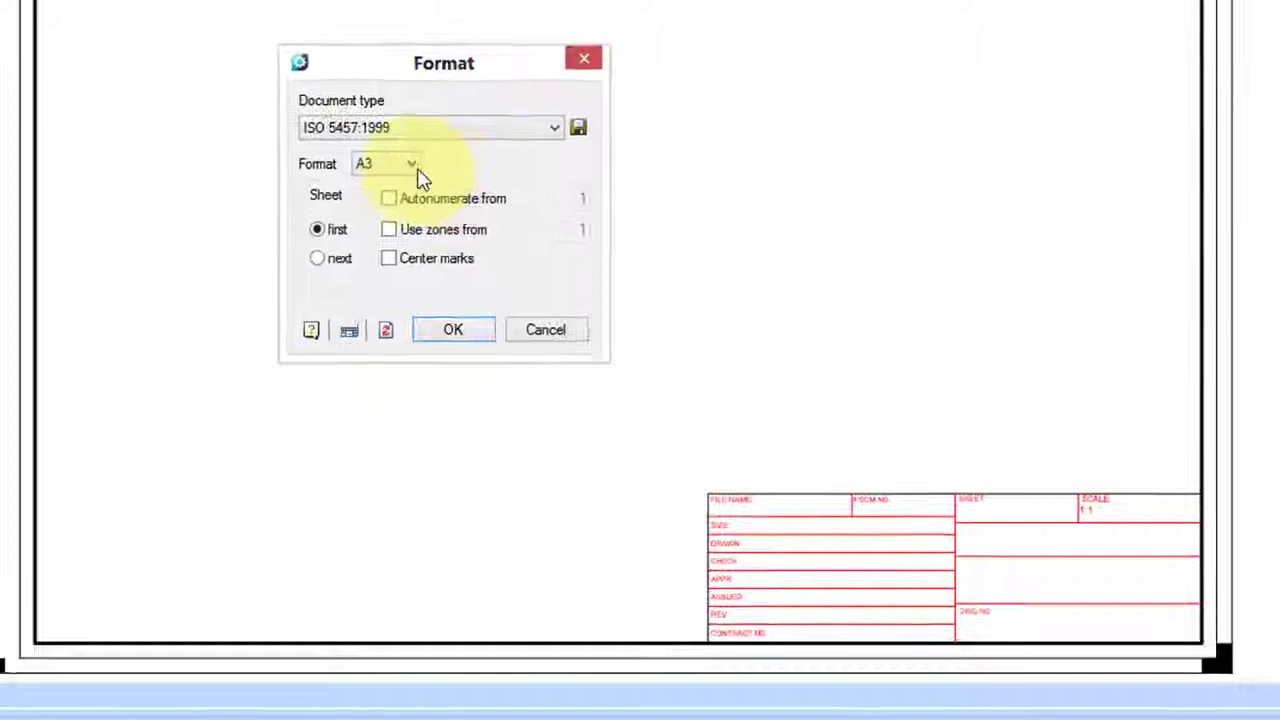
{"action": "left_click", "coordinate": [345, 127]}
{"action": "left_click", "coordinate": [581, 352]}
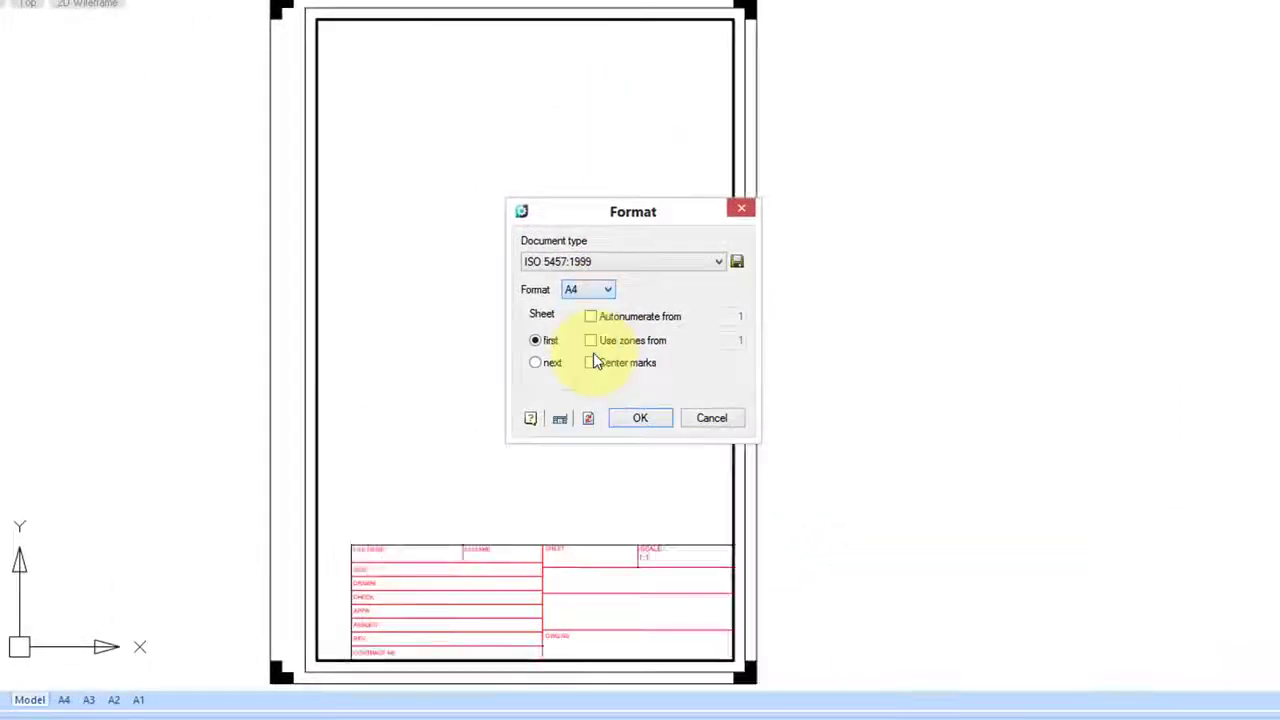
{"action": "left_click", "coordinate": [638, 421]}
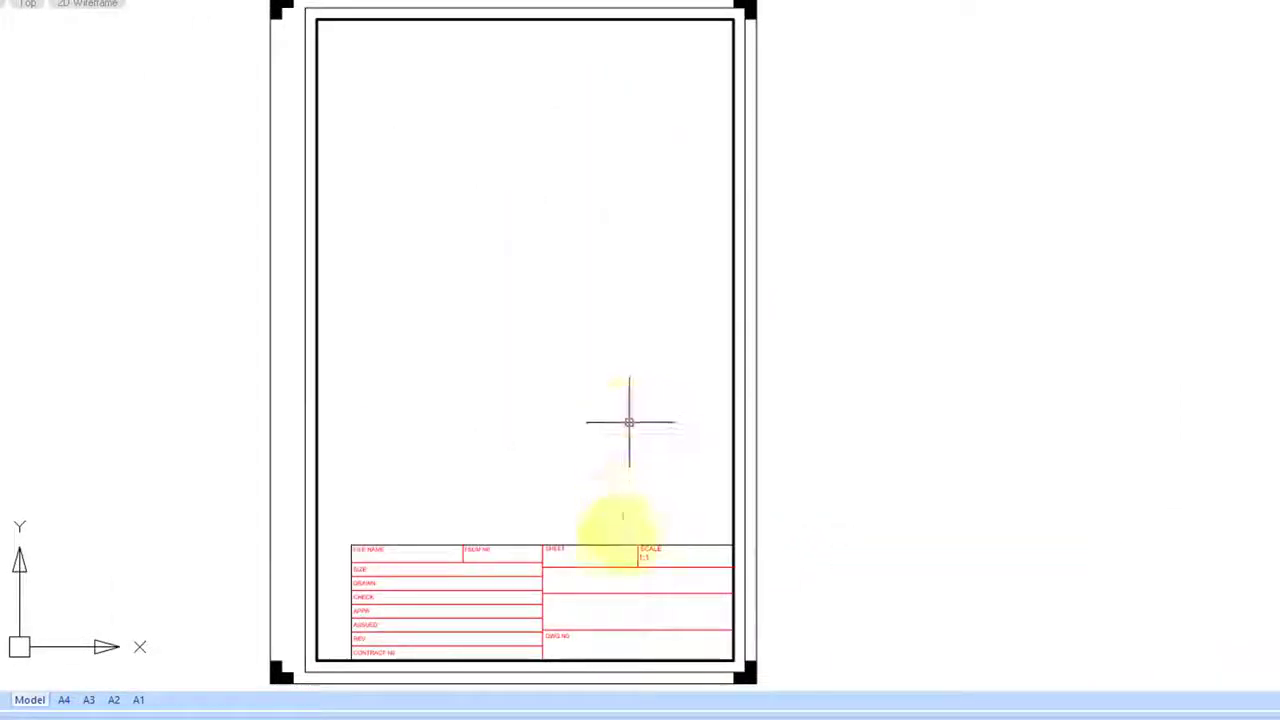
Change the title block's scale from 1:1 to 1:10 in the Stamp dialog.
{"action": "double_click", "coordinate": [608, 567]}
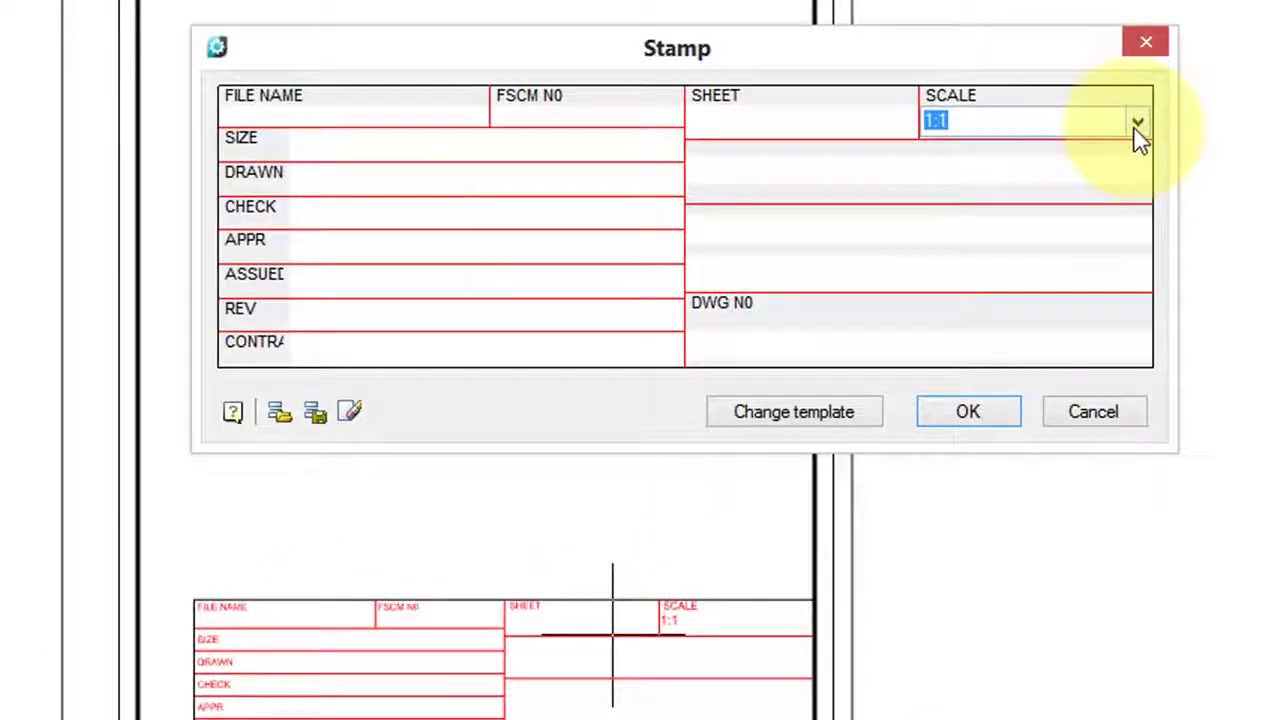
{"action": "left_click", "coordinate": [1138, 124]}
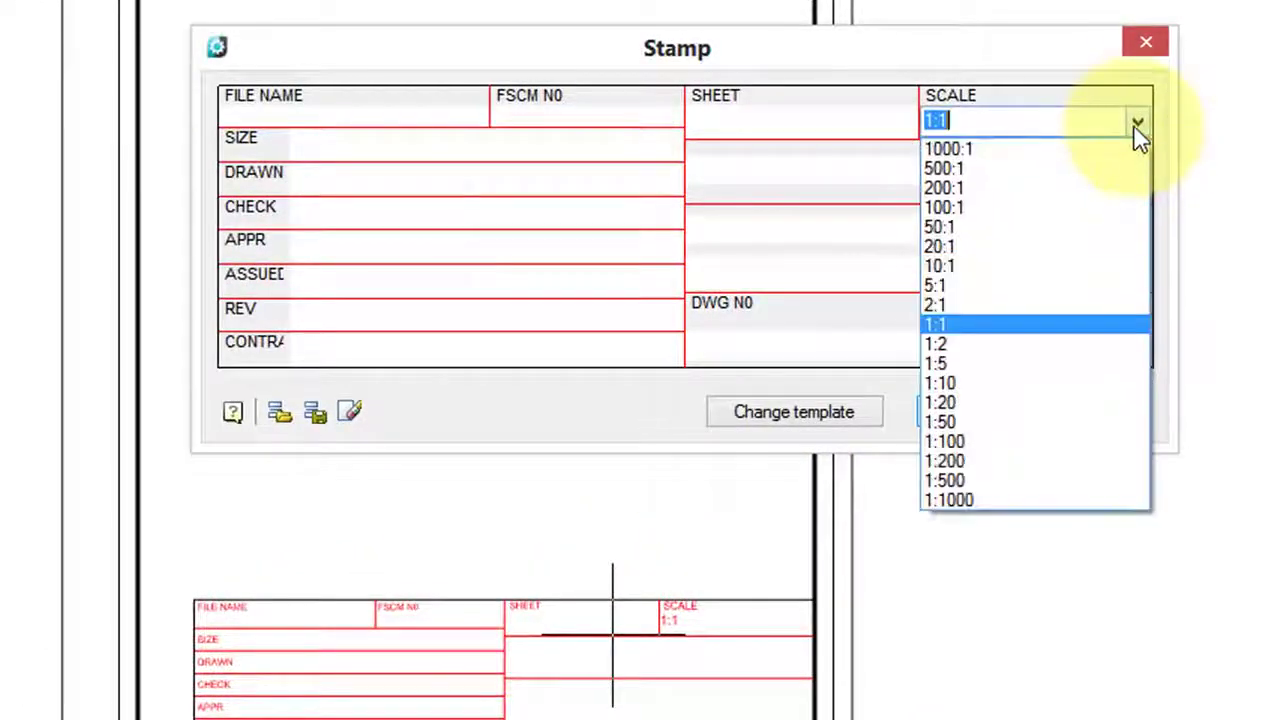
{"action": "left_click", "coordinate": [1006, 390]}
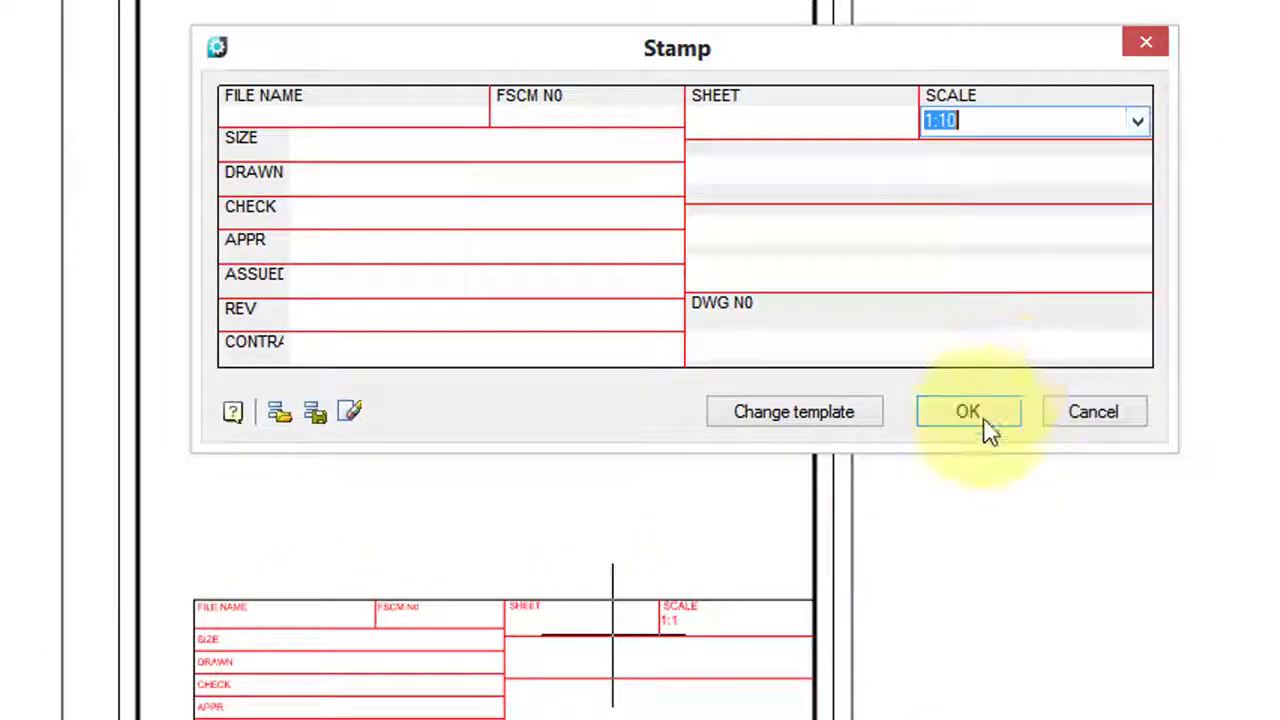
{"action": "left_click", "coordinate": [968, 414]}
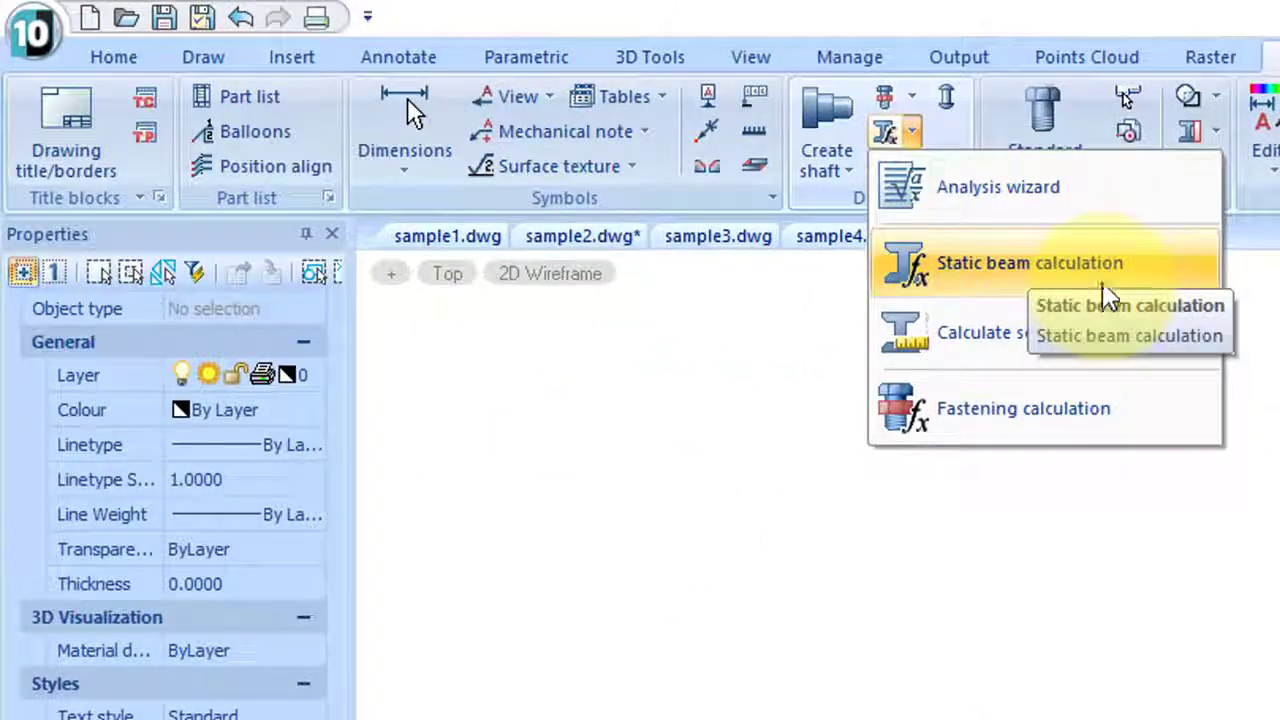
Start a static beam calculation and define the beam by its start and end points.
{"action": "left_click", "coordinate": [1099, 276]}
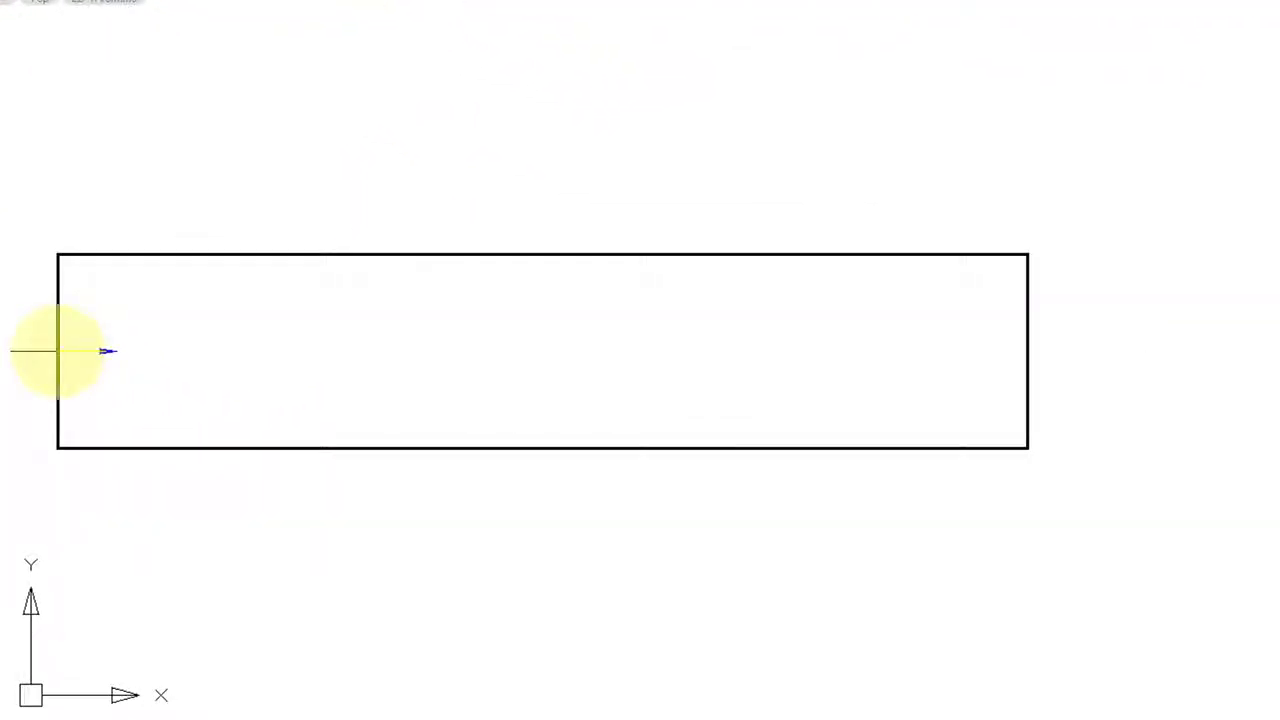
{"action": "left_click", "coordinate": [57, 351]}
{"action": "left_click", "coordinate": [199, 347]}
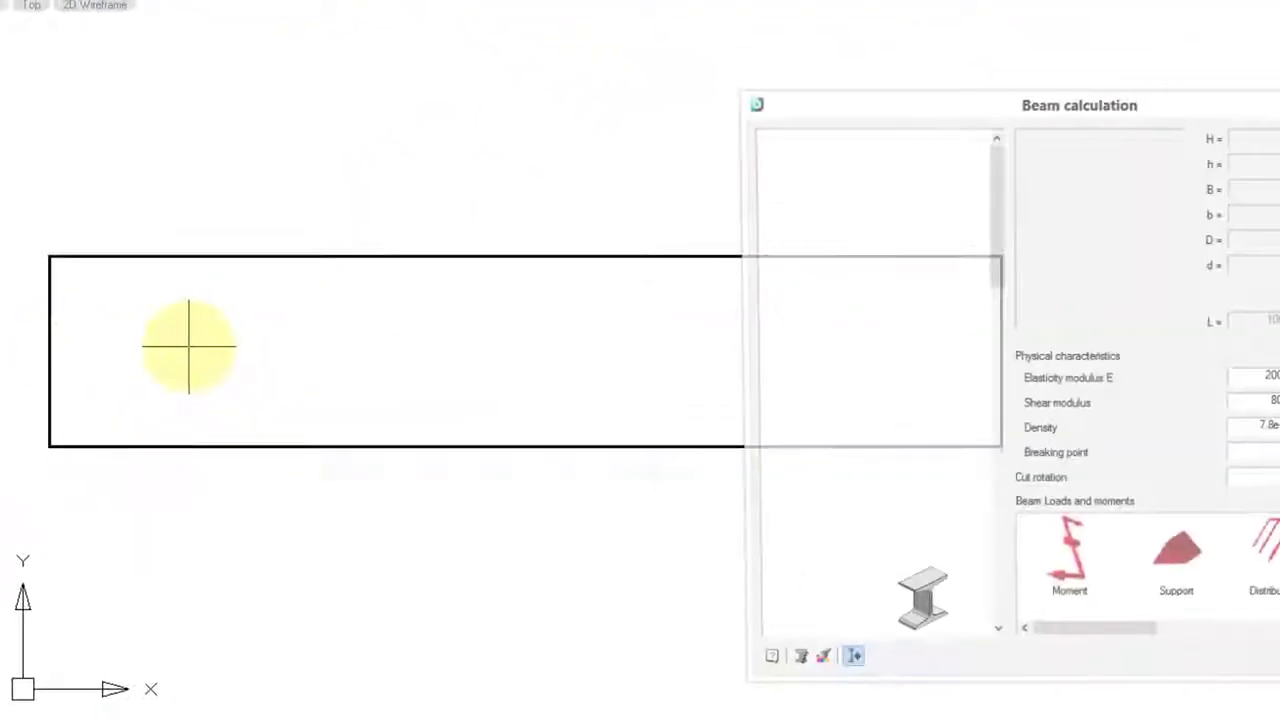
Add supports at the beam's left and right ends, entering 10 for the first support.
{"action": "left_click", "coordinate": [1035, 566]}
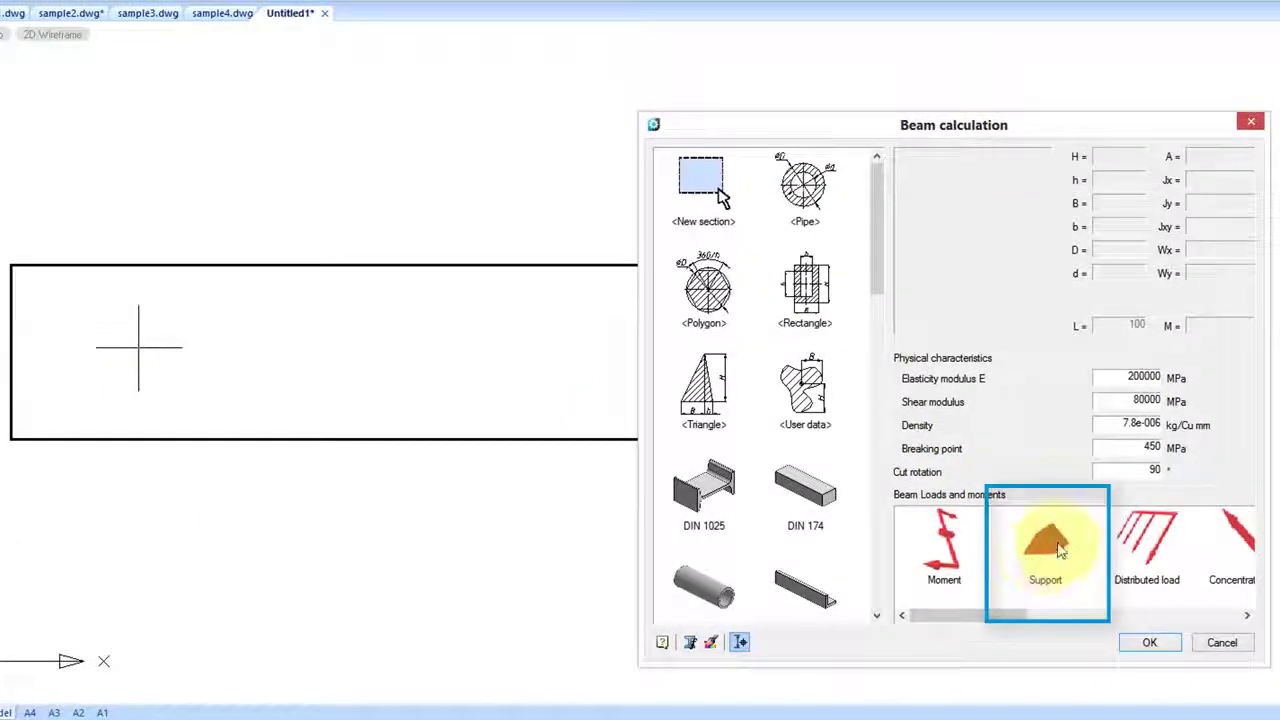
{"action": "left_click", "coordinate": [14, 440]}
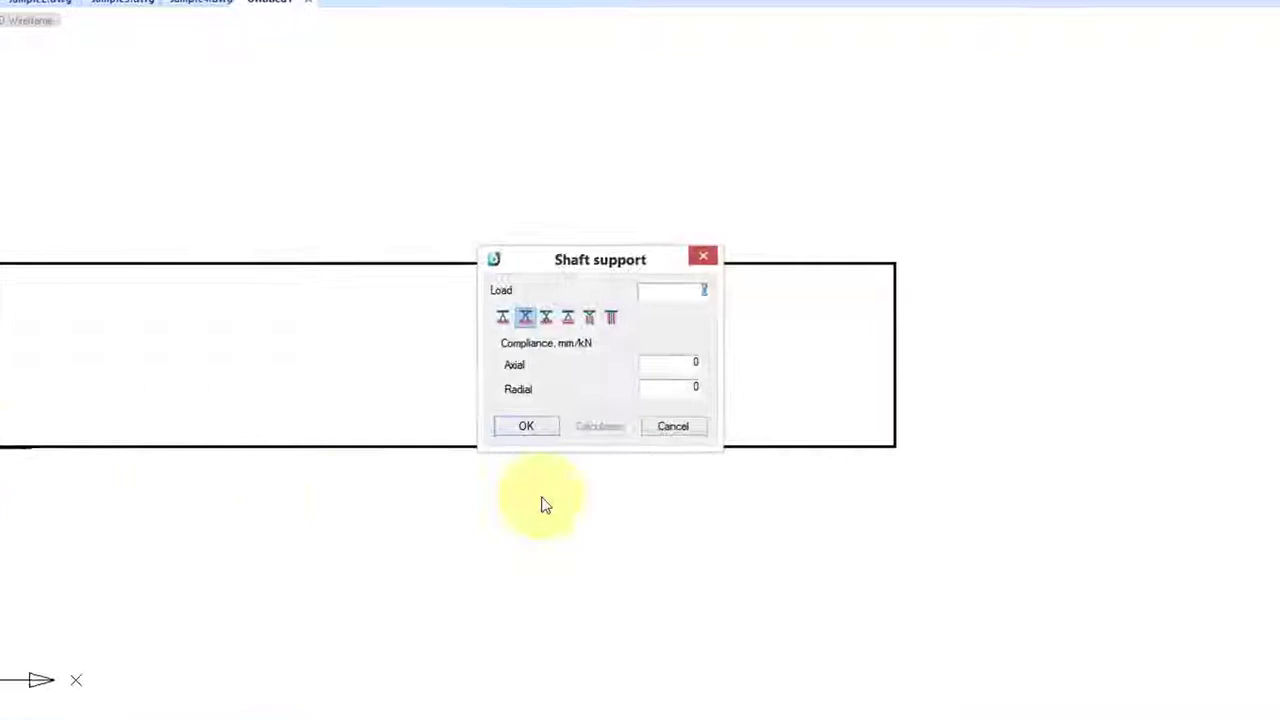
{"action": "type", "text": "10"}
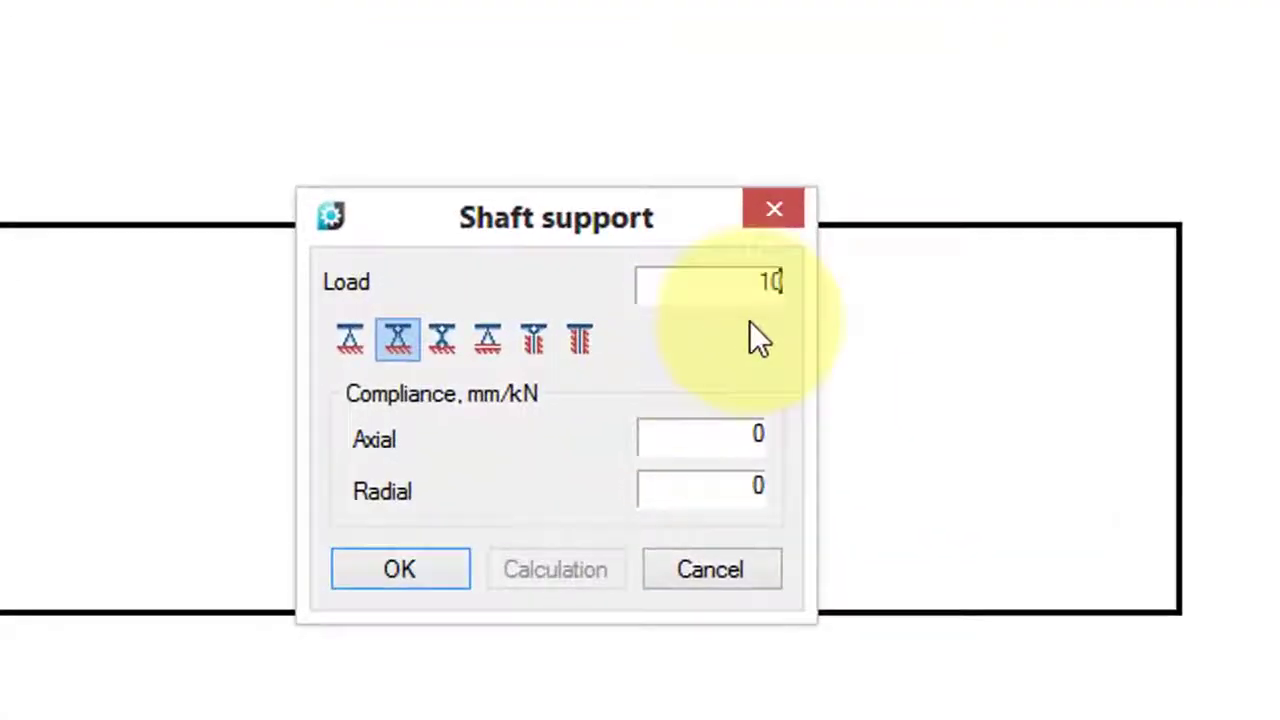
{"action": "left_click", "coordinate": [310, 445]}
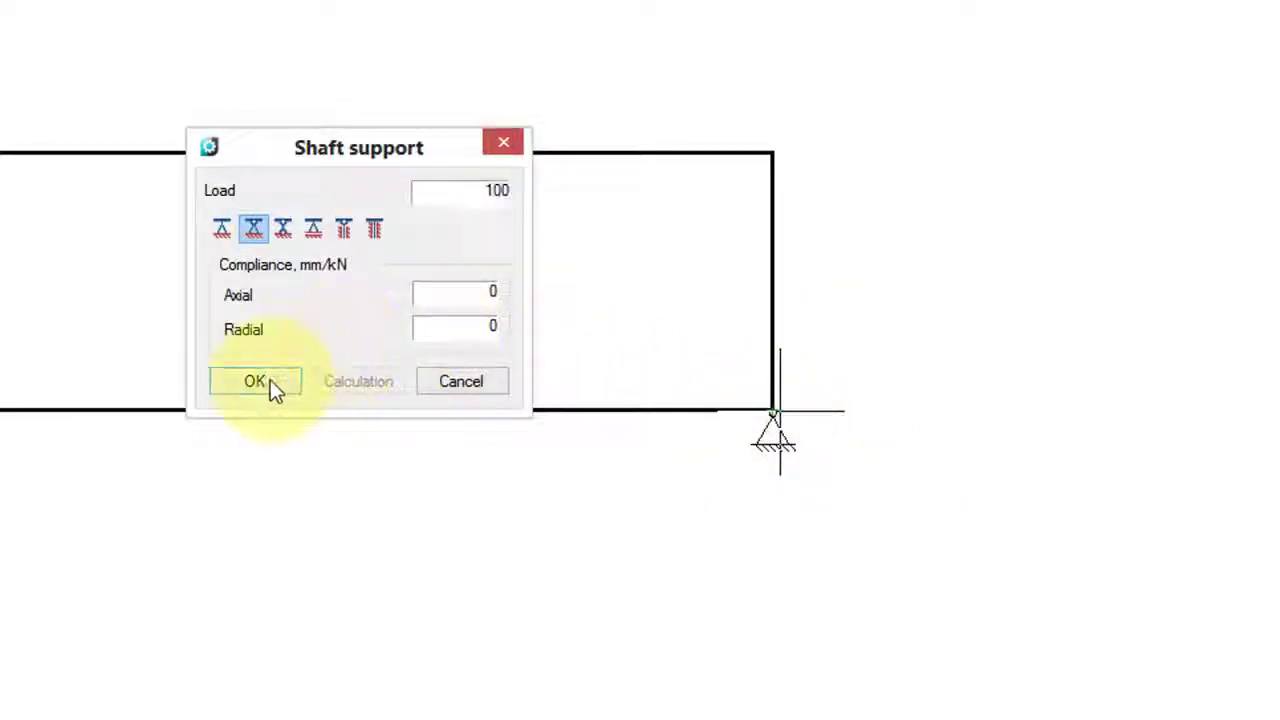
{"action": "left_click", "coordinate": [271, 387]}
Apply a distributed load of 100 along the beam's top edge.
{"action": "left_click", "coordinate": [1155, 572]}
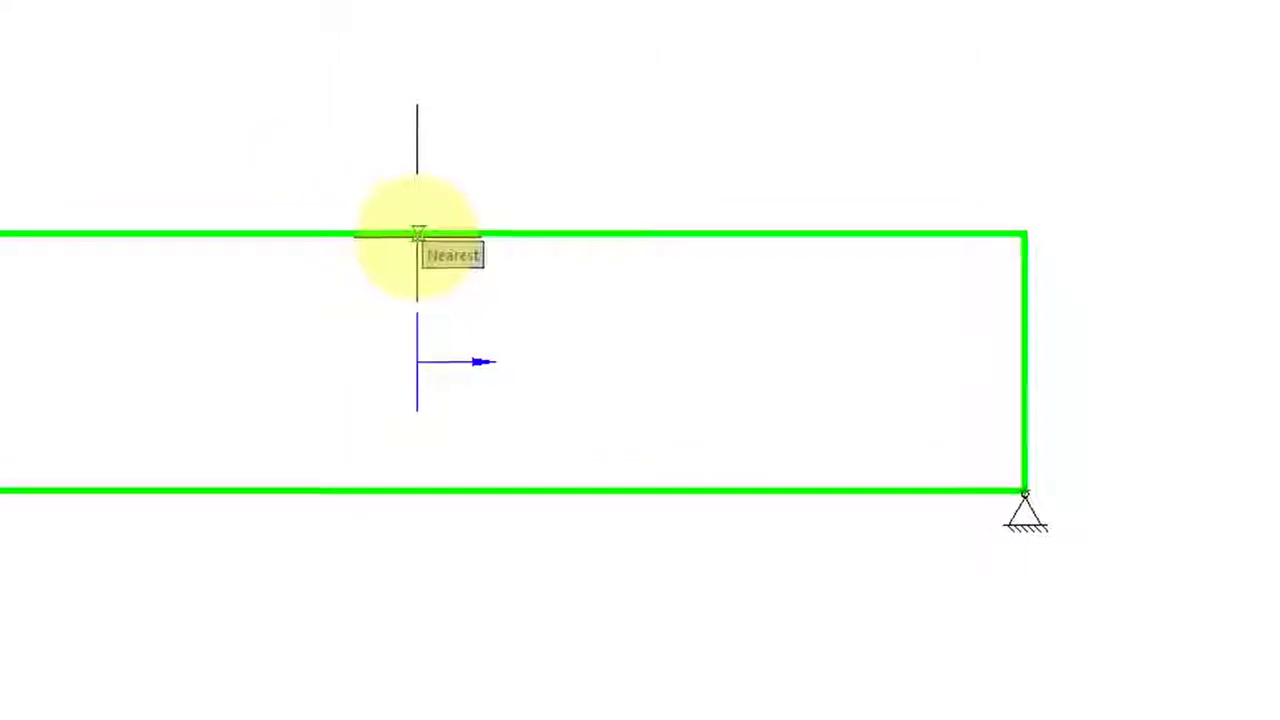
{"action": "left_click", "coordinate": [417, 234]}
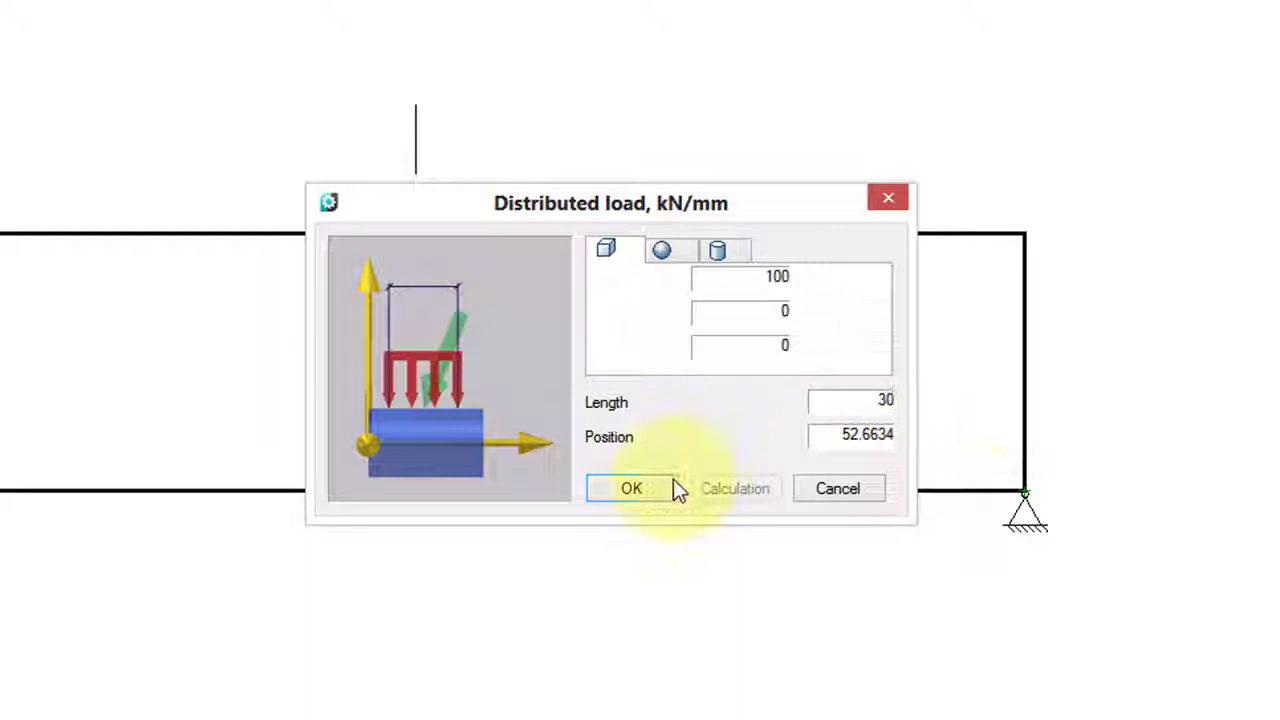
{"action": "left_click", "coordinate": [631, 488]}
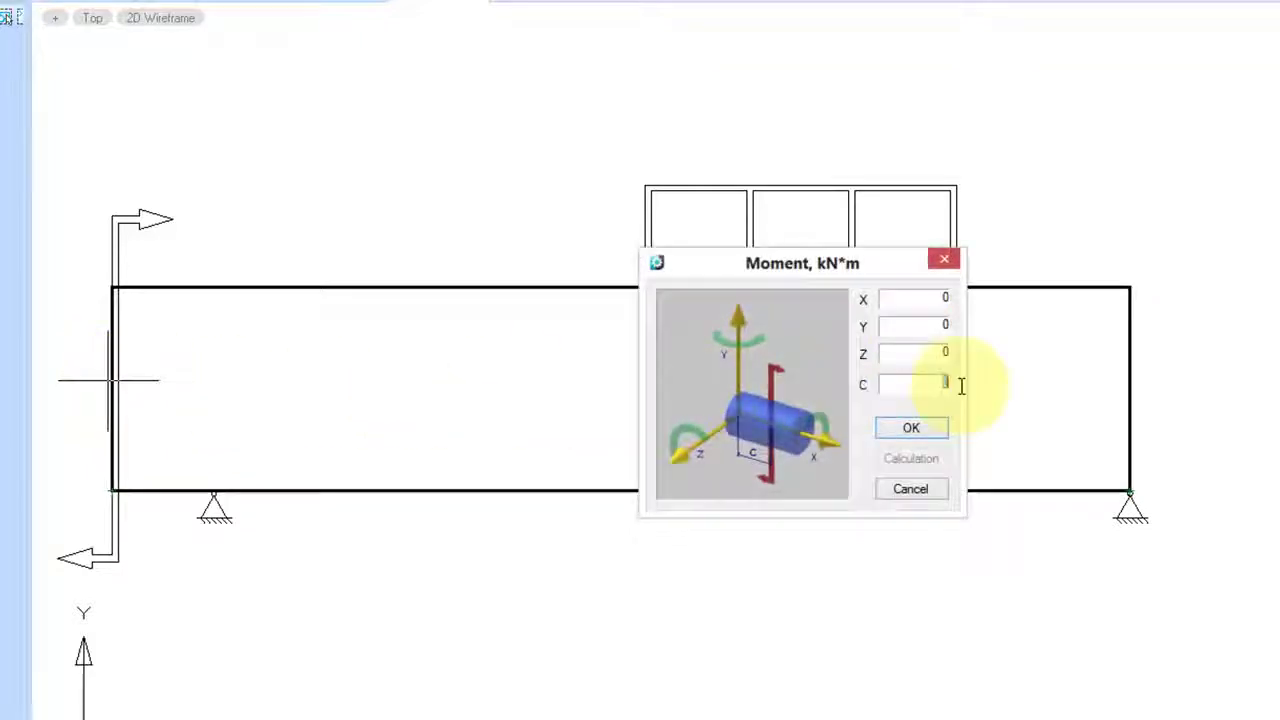
{"action": "type", "text": "25"}
Apply a 100 kN·m moment at the beam's right end and assign the DIN 174 section.
{"action": "left_click", "coordinate": [937, 441]}
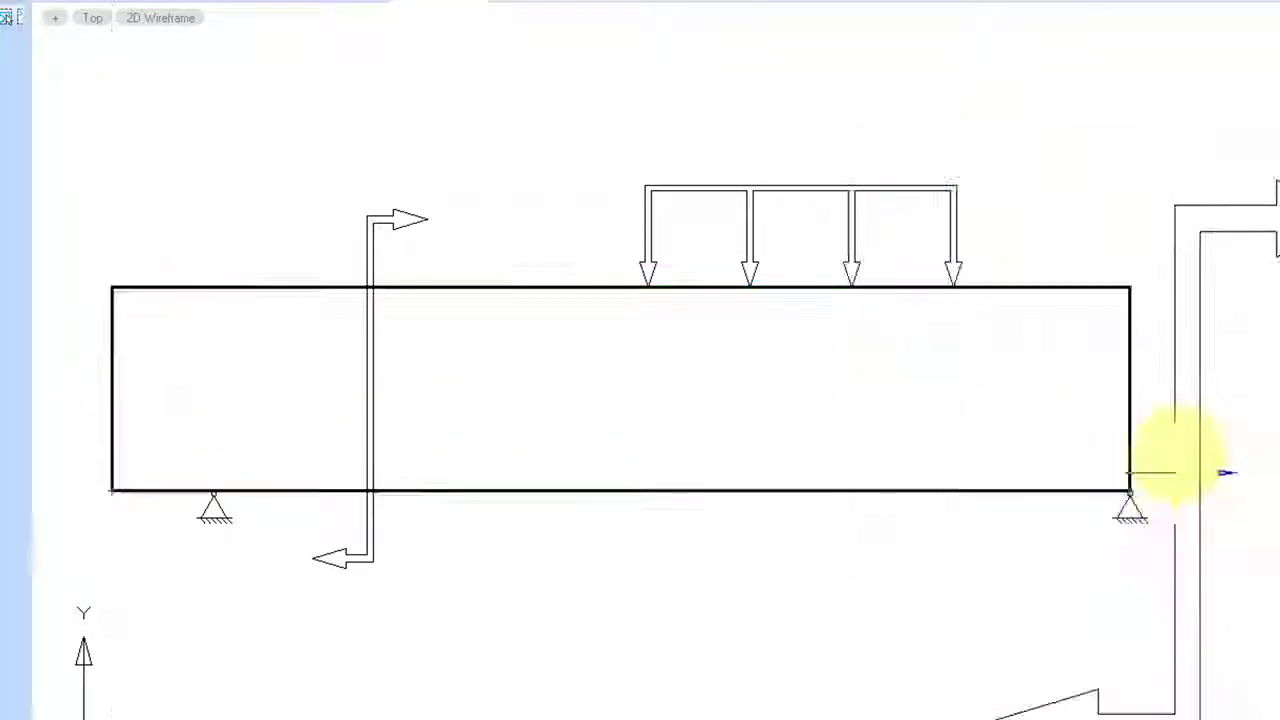
{"action": "left_click", "coordinate": [1124, 388]}
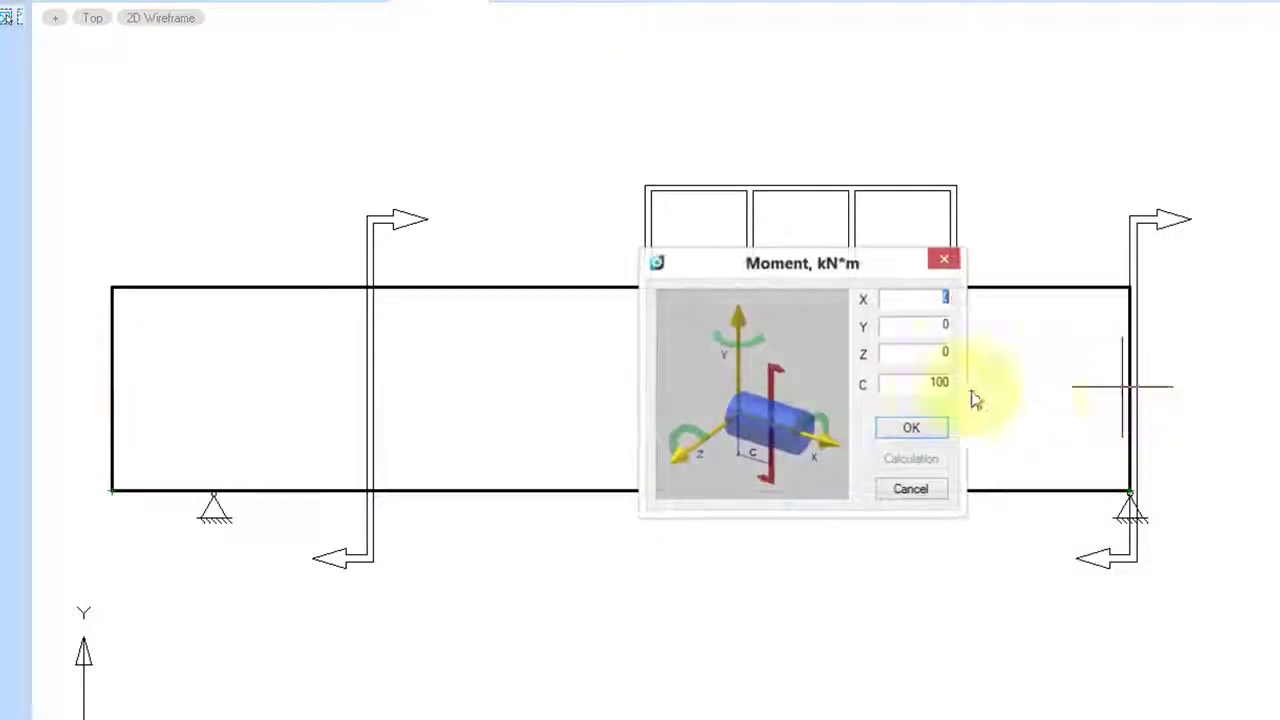
{"action": "left_click", "coordinate": [931, 434]}
{"action": "left_click", "coordinate": [821, 505]}
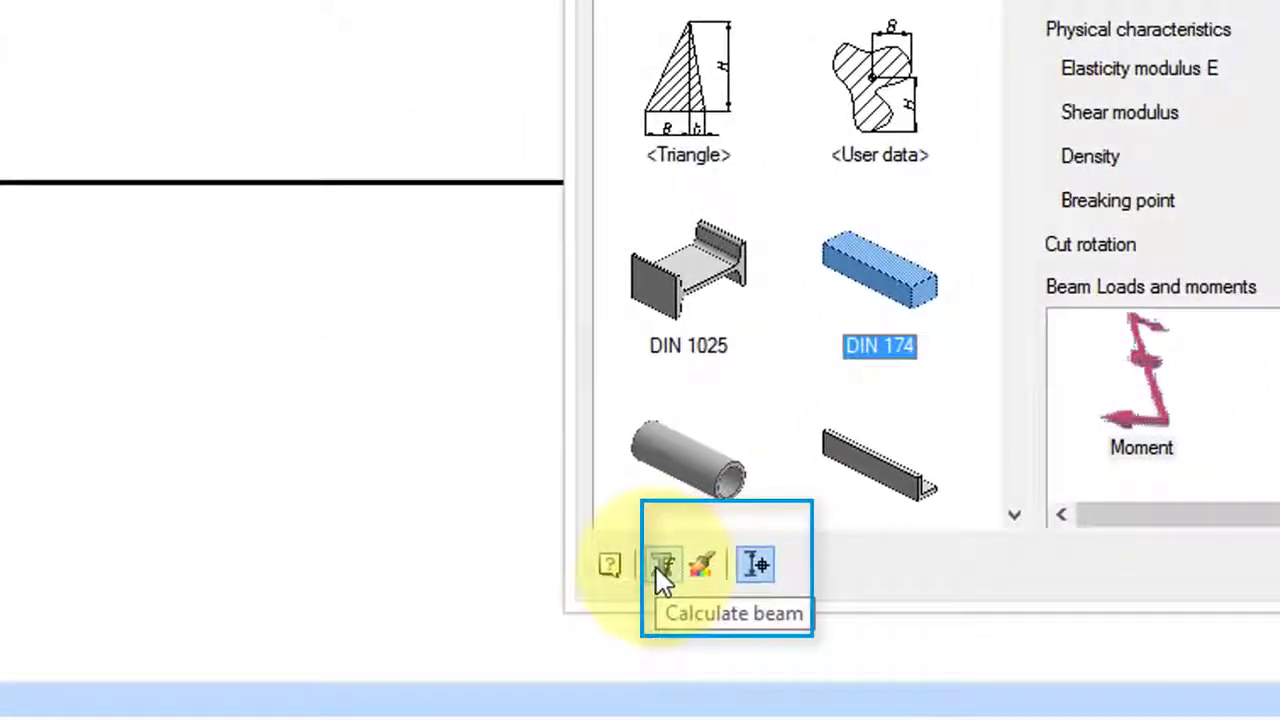
Calculate the beam, save the results as an HTML report, and close the calculation dialogs.
{"action": "left_click", "coordinate": [651, 572]}
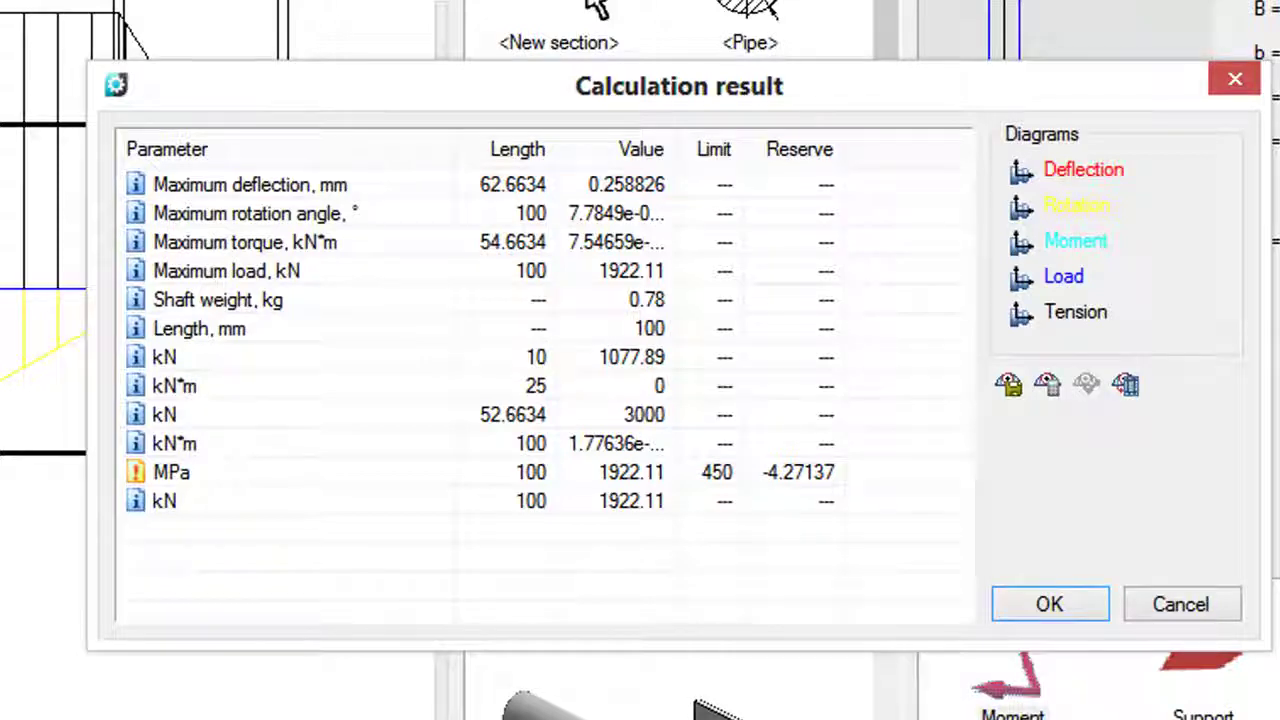
{"action": "left_click", "coordinate": [1006, 385]}
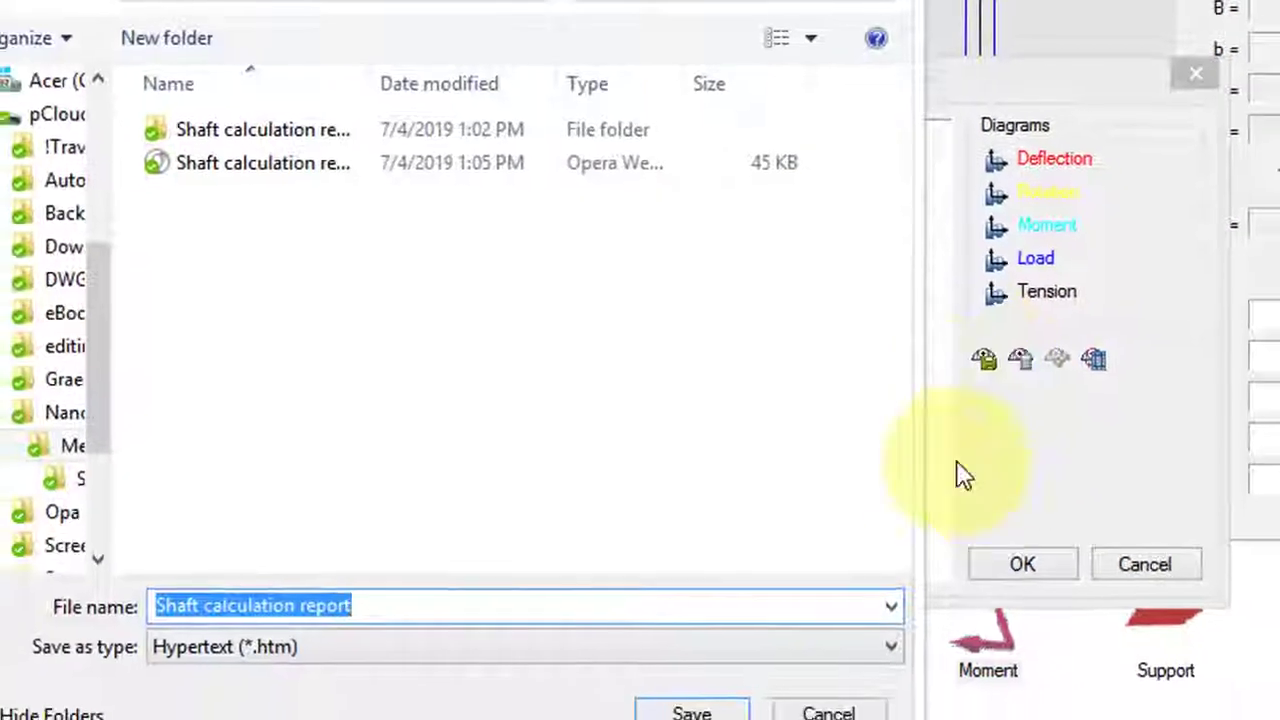
{"action": "left_click", "coordinate": [716, 684]}
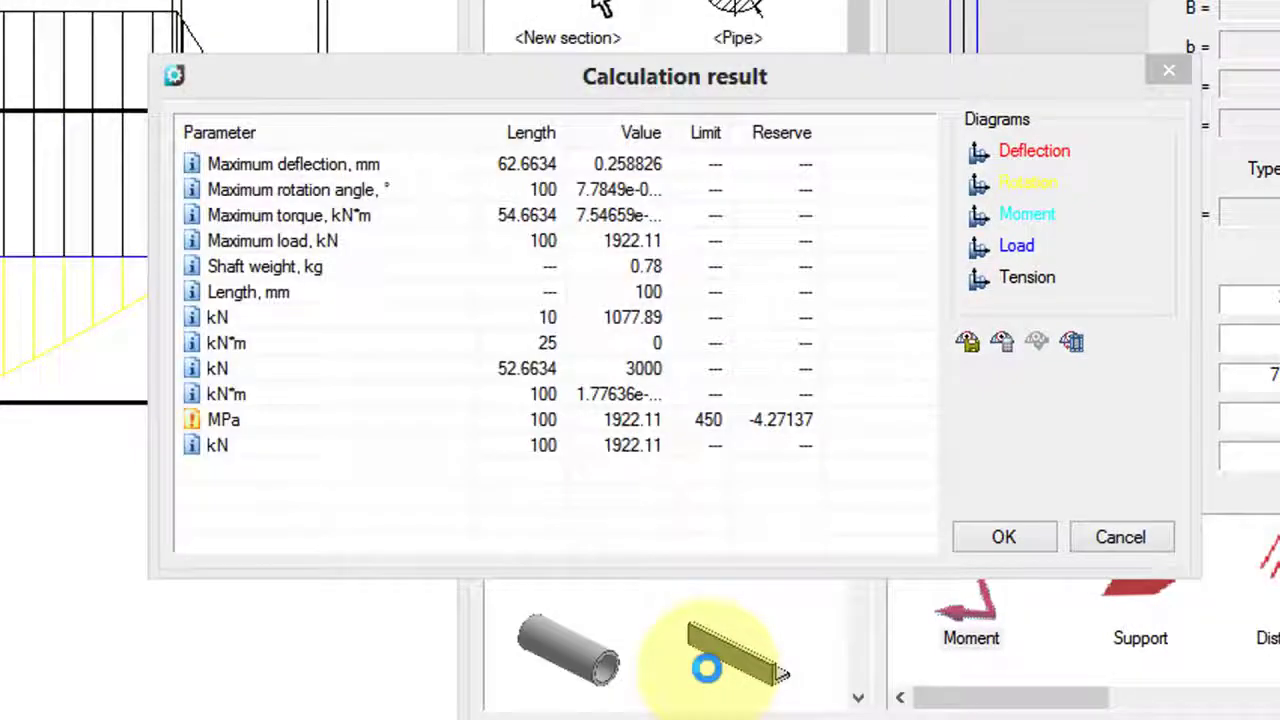
{"action": "left_click", "coordinate": [1005, 540]}
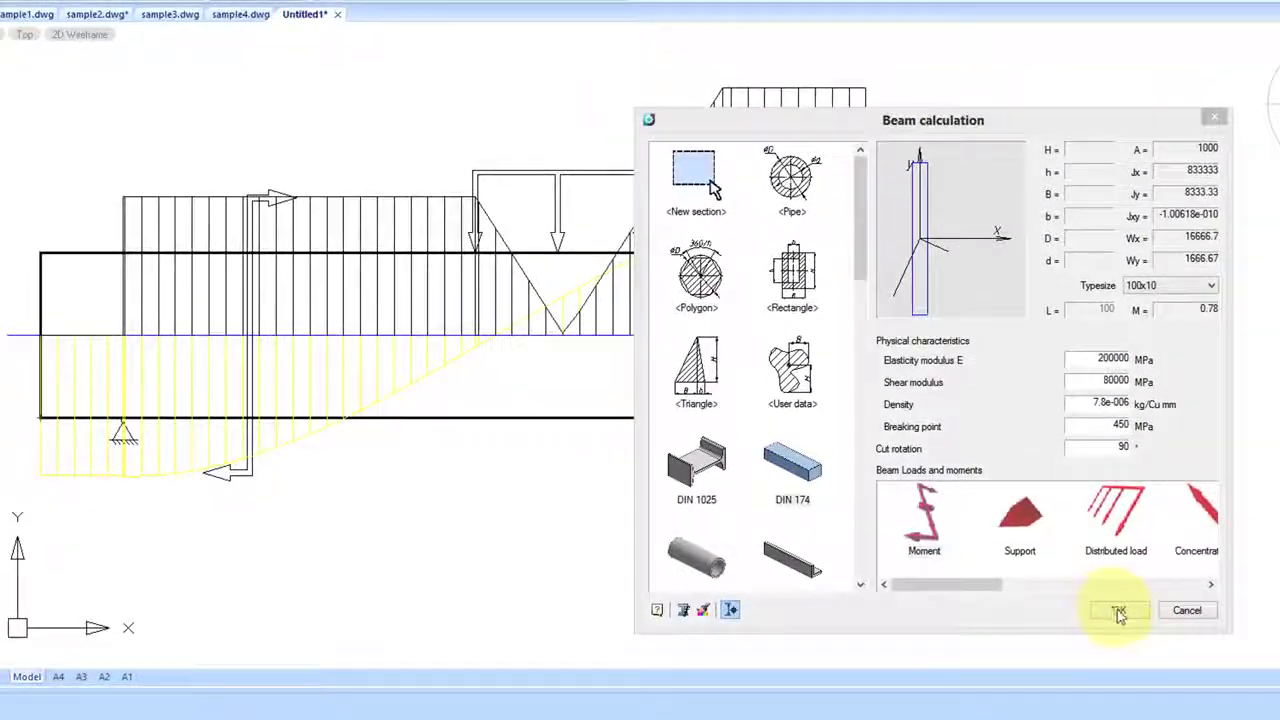
{"action": "left_click", "coordinate": [1119, 613]}
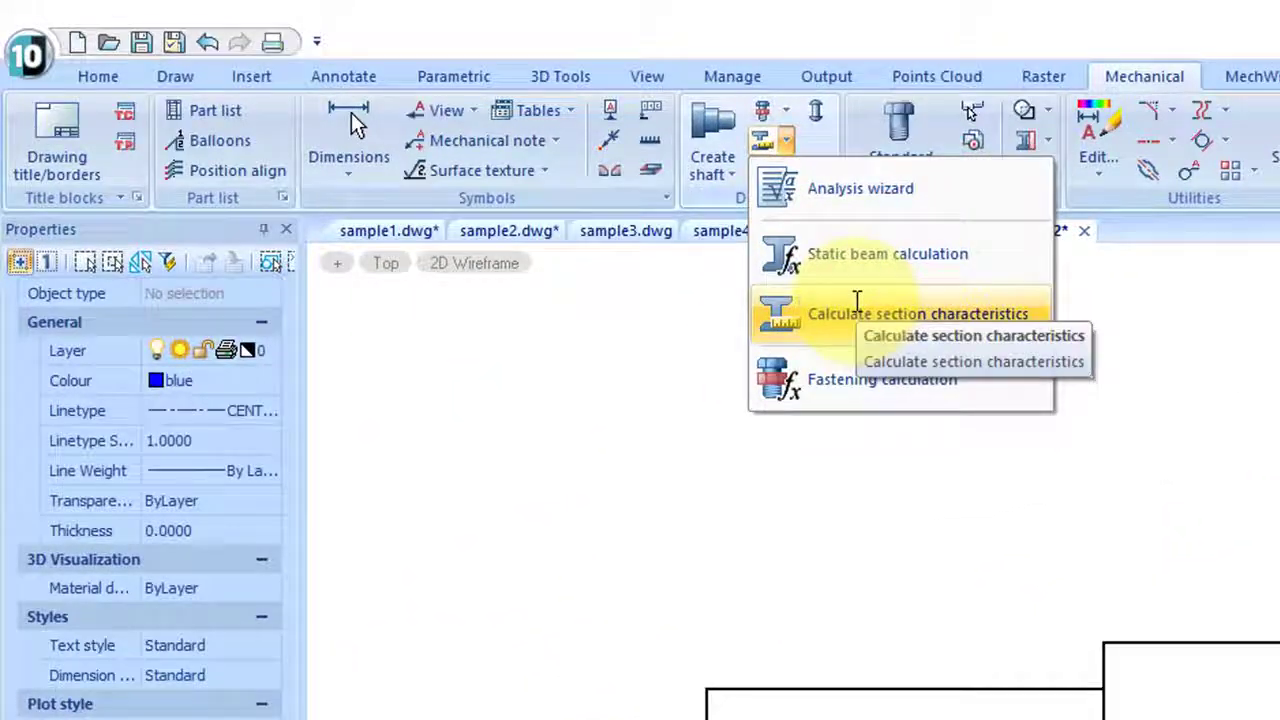
Calculate the shaft section's characteristics, insert the properties table, and open it in Table edit.
{"action": "left_click", "coordinate": [736, 263]}
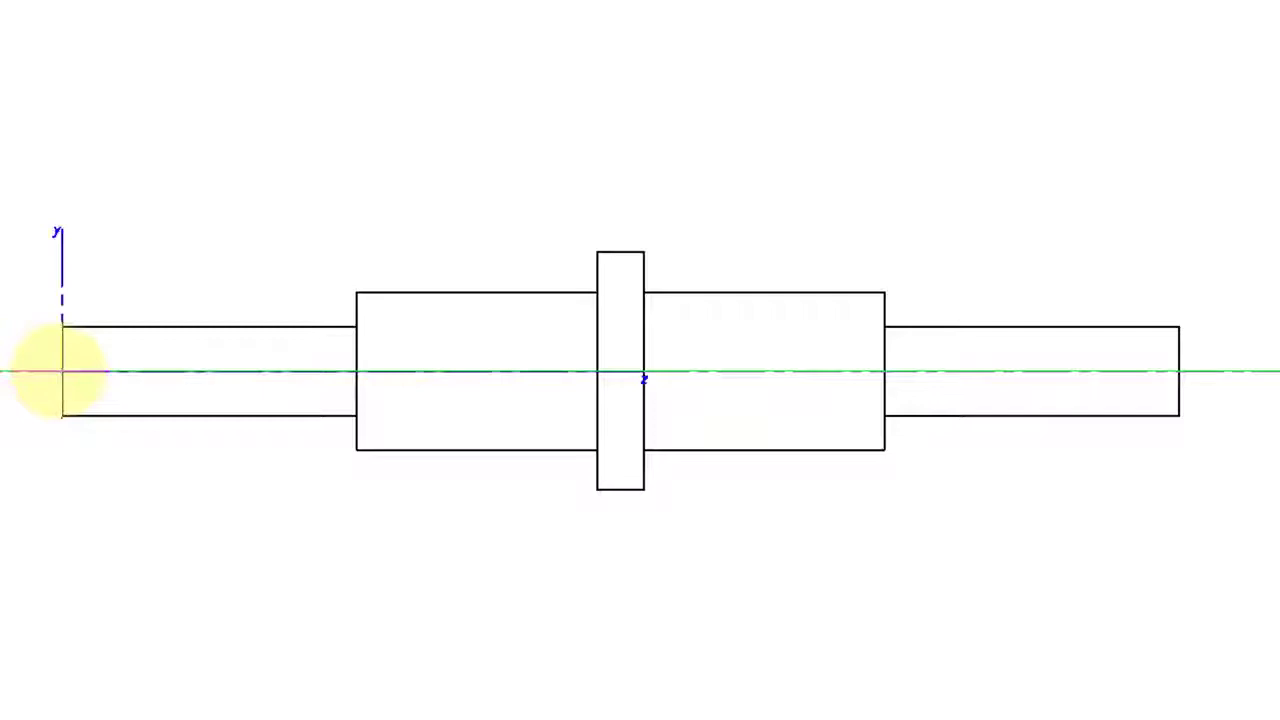
{"action": "left_click", "coordinate": [62, 372]}
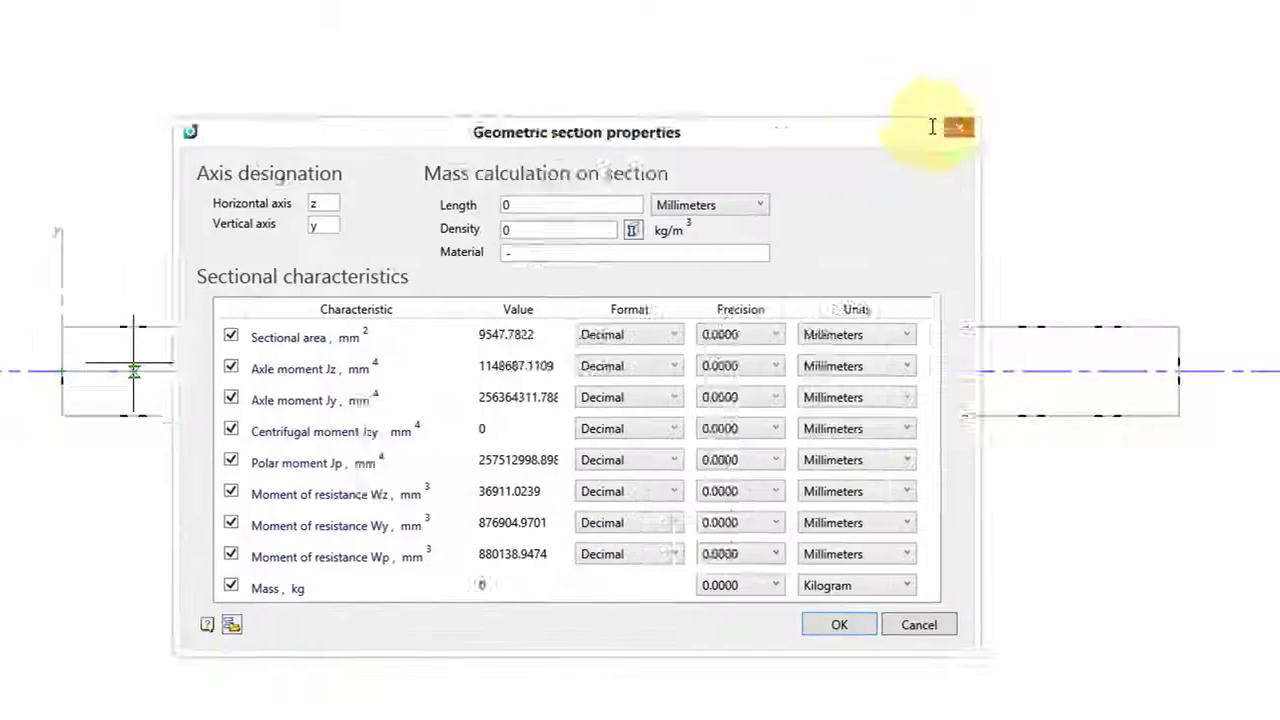
{"action": "left_click_drag", "start_coordinate": [312, 5], "coordinate": [943, 90]}
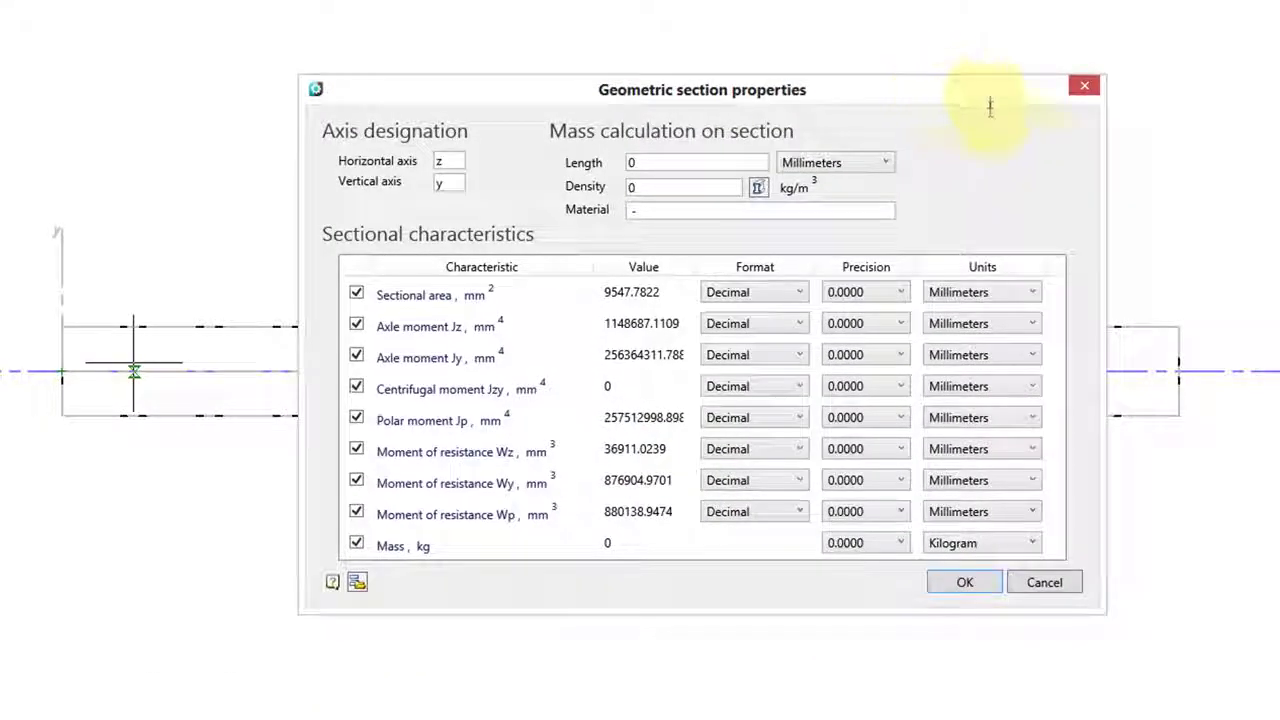
{"action": "left_click", "coordinate": [964, 582]}
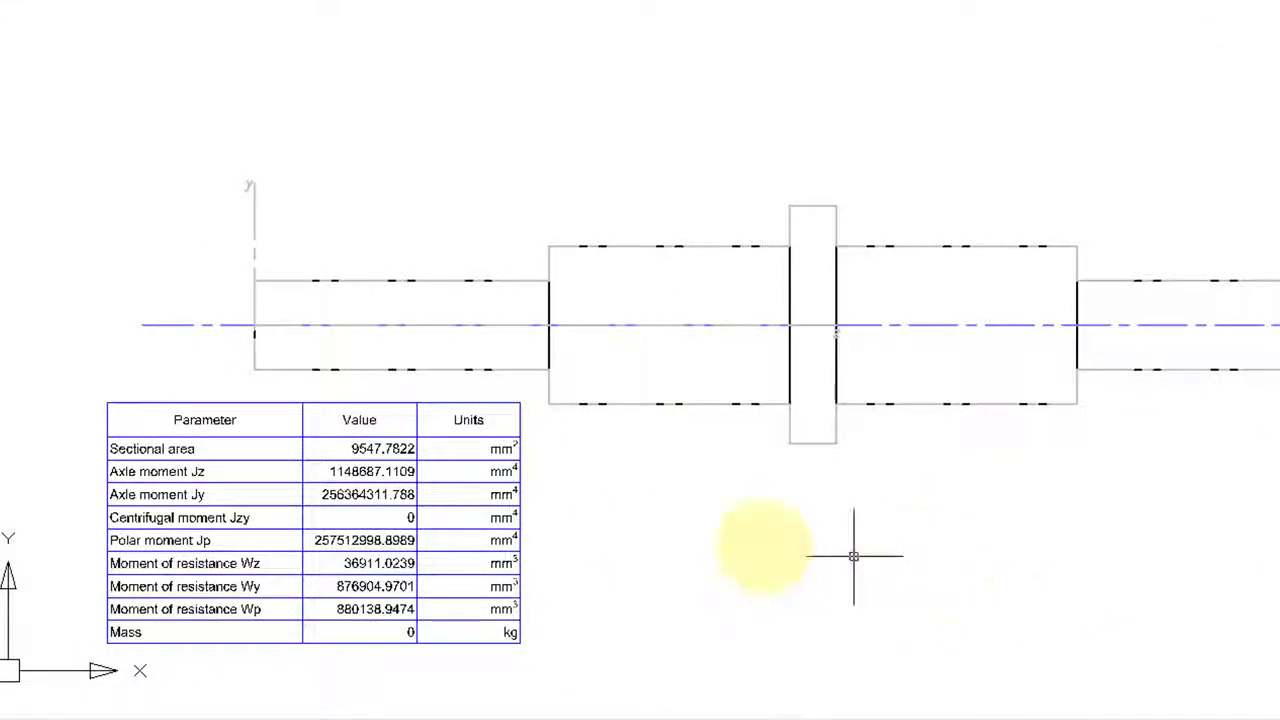
{"action": "double_click", "coordinate": [421, 507]}
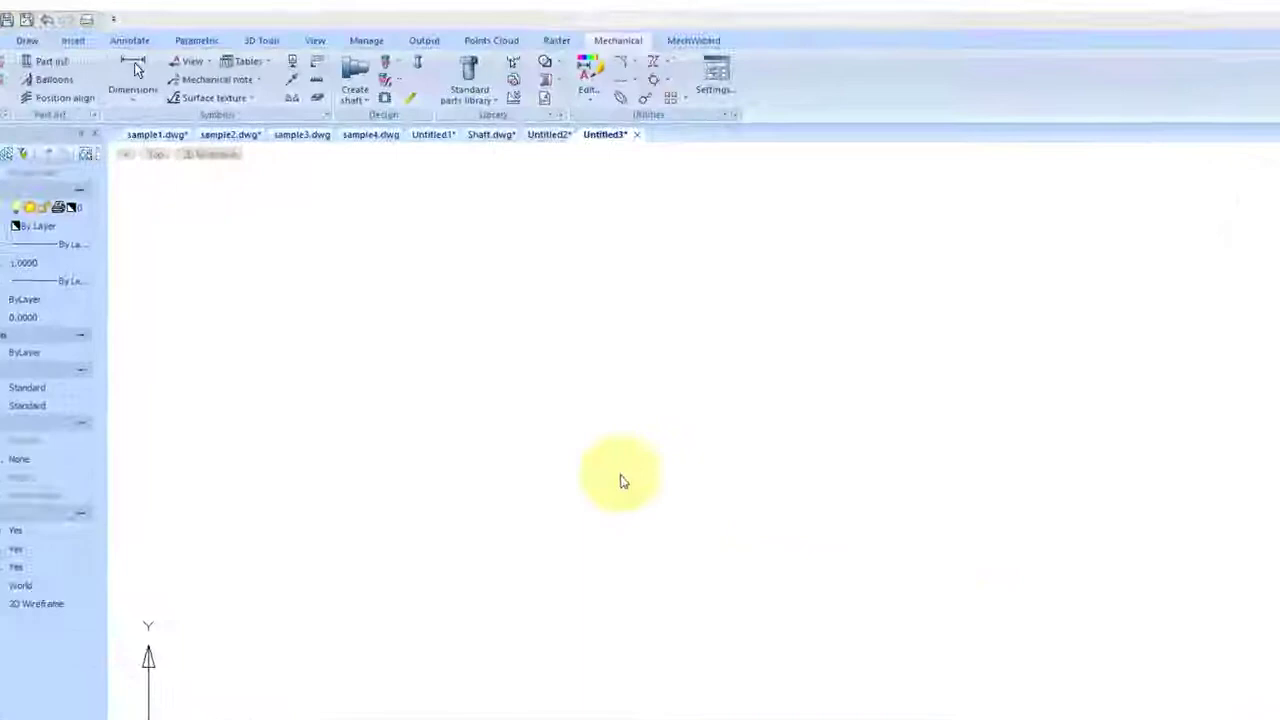
Start a Fastening calculation and choose the M7x0.75 thread size.
{"action": "left_click", "coordinate": [398, 82]}
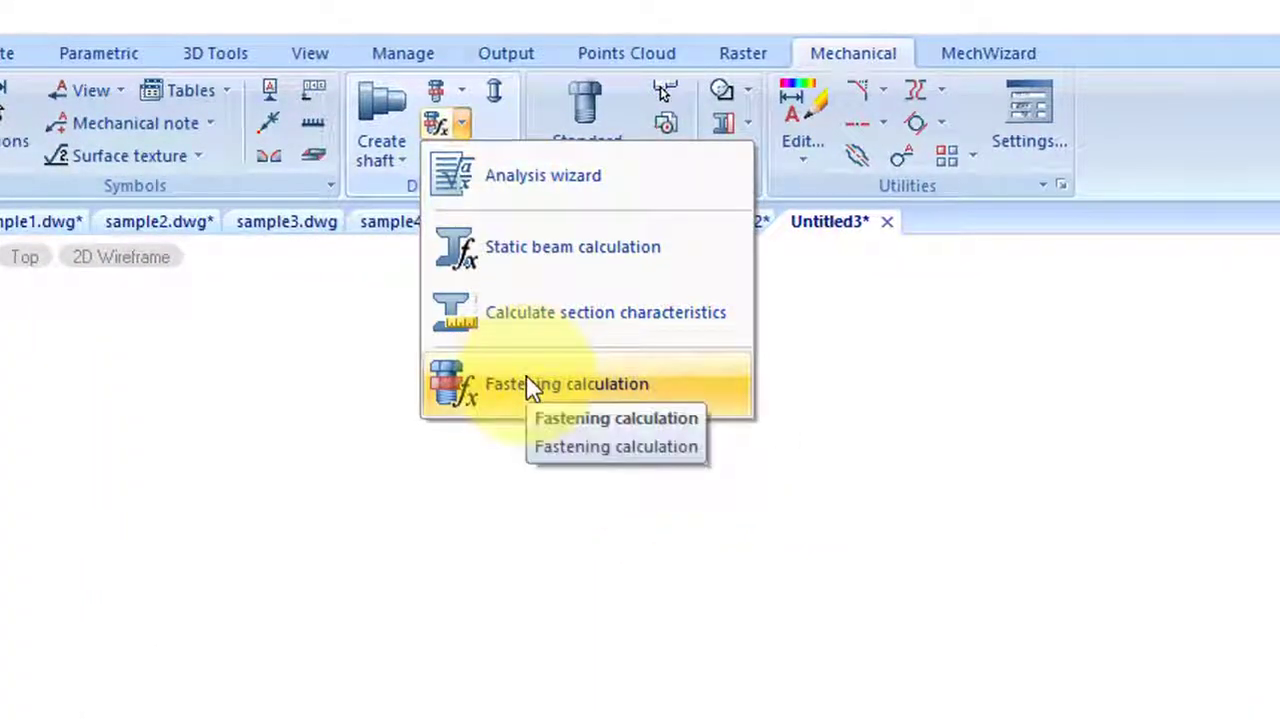
{"action": "left_click", "coordinate": [526, 375]}
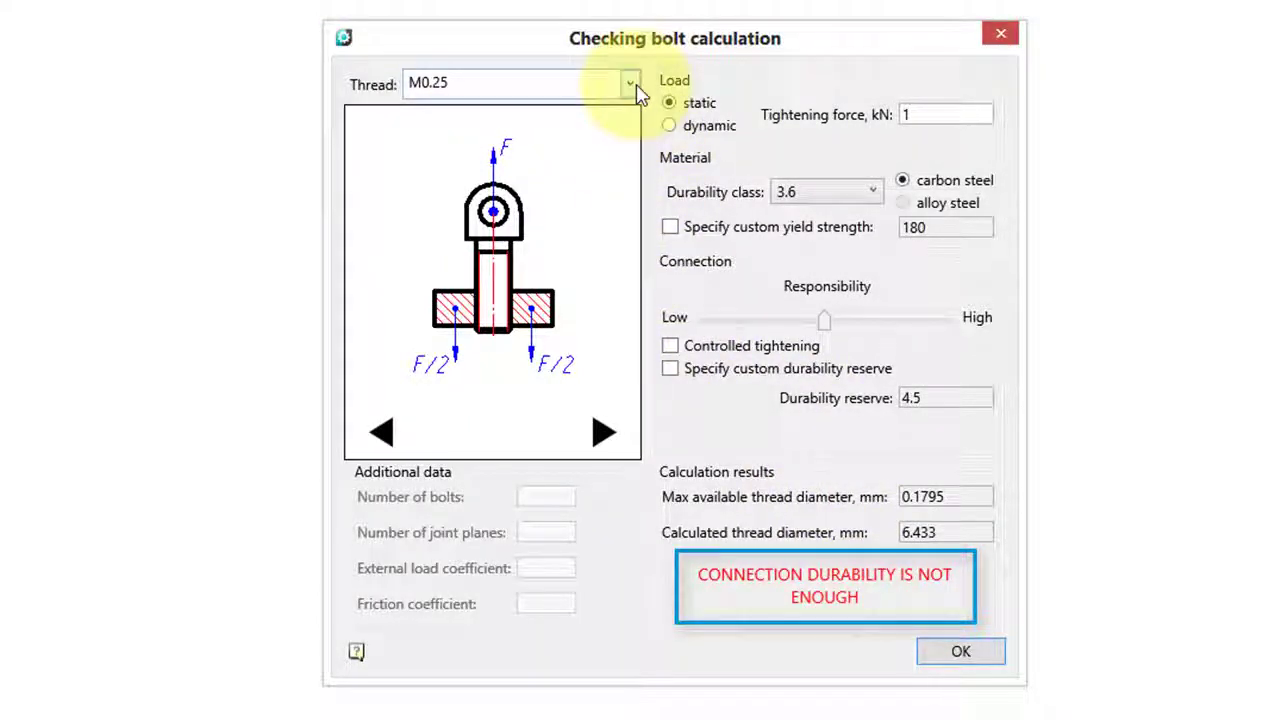
{"action": "left_click", "coordinate": [640, 92]}
{"action": "scroll", "coordinate": [566, 397], "scroll_direction": "down", "scroll_amount": 10}
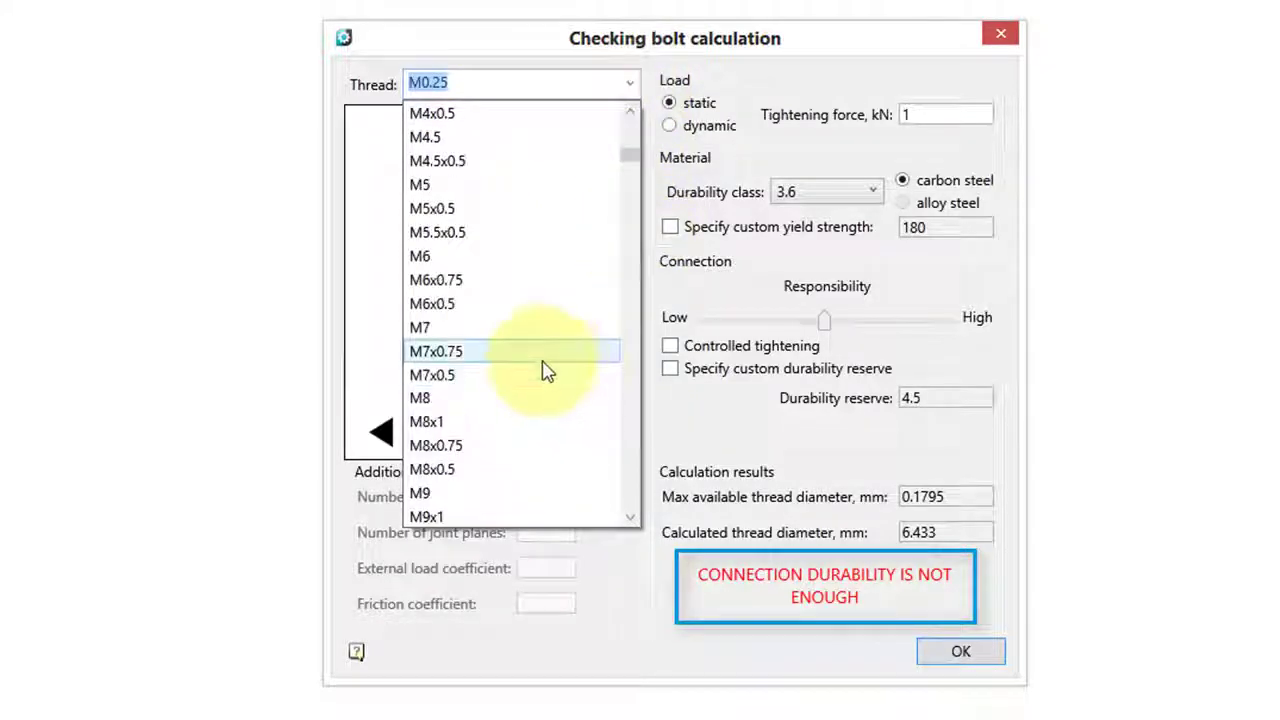
{"action": "left_click", "coordinate": [543, 355]}
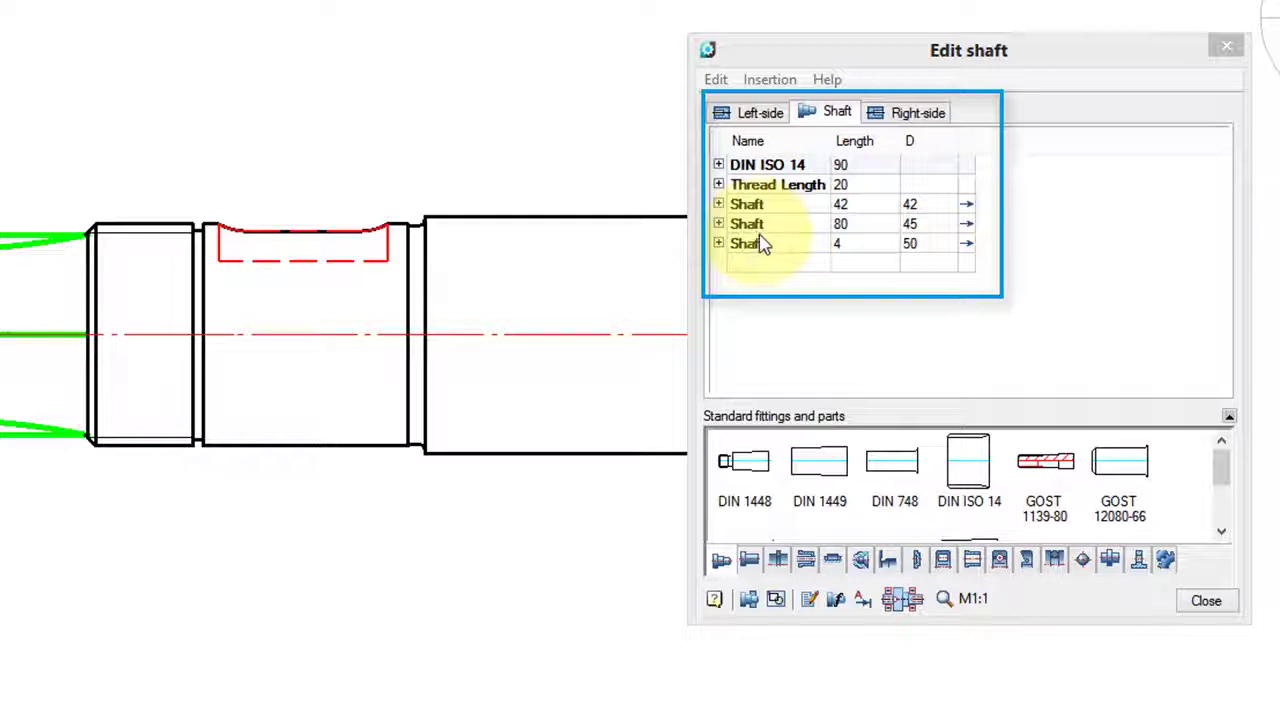
Expand Standard fittings and parts and browse Shaft Segments, Keys, then Bearings.
{"action": "left_click", "coordinate": [775, 410]}
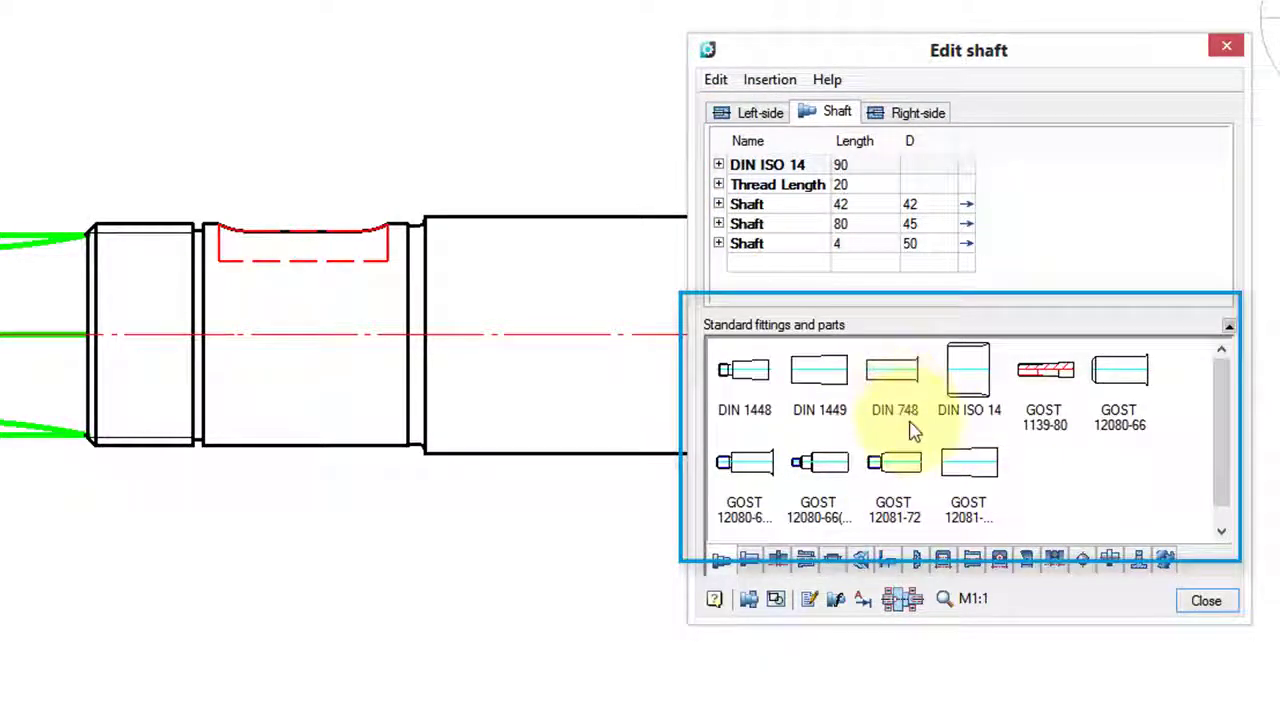
{"action": "left_click", "coordinate": [750, 560]}
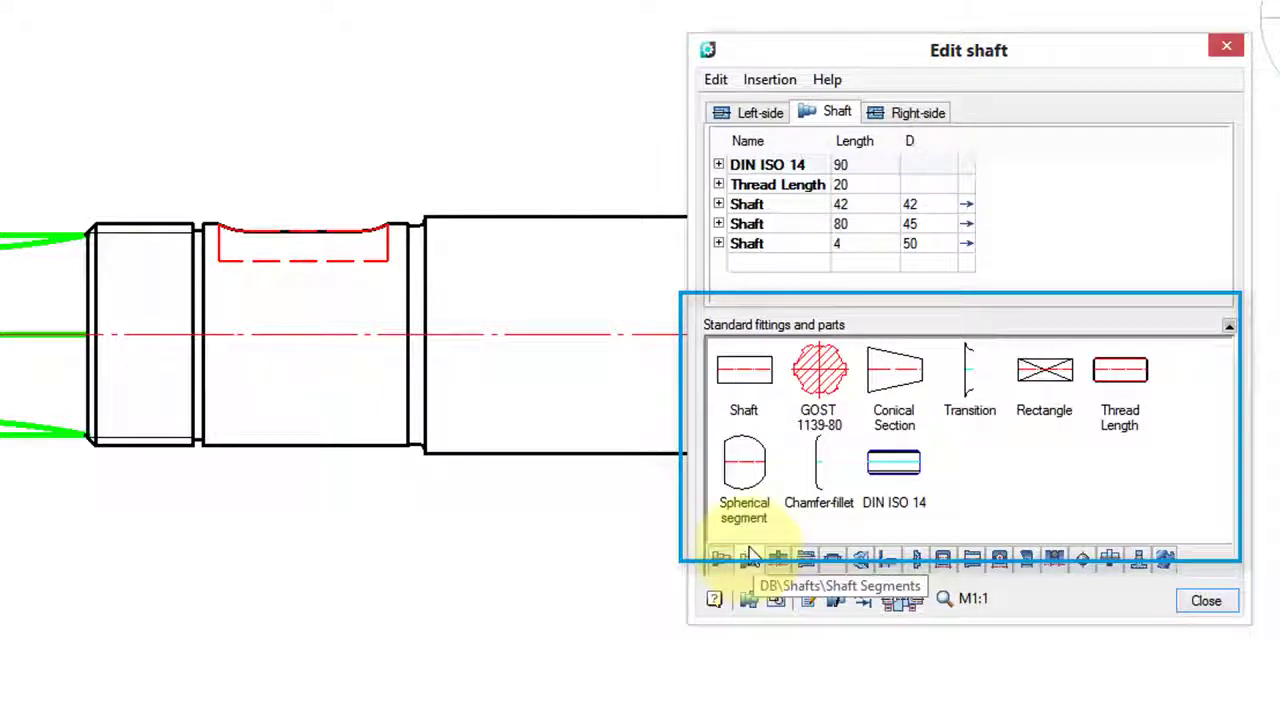
{"action": "left_click", "coordinate": [836, 562]}
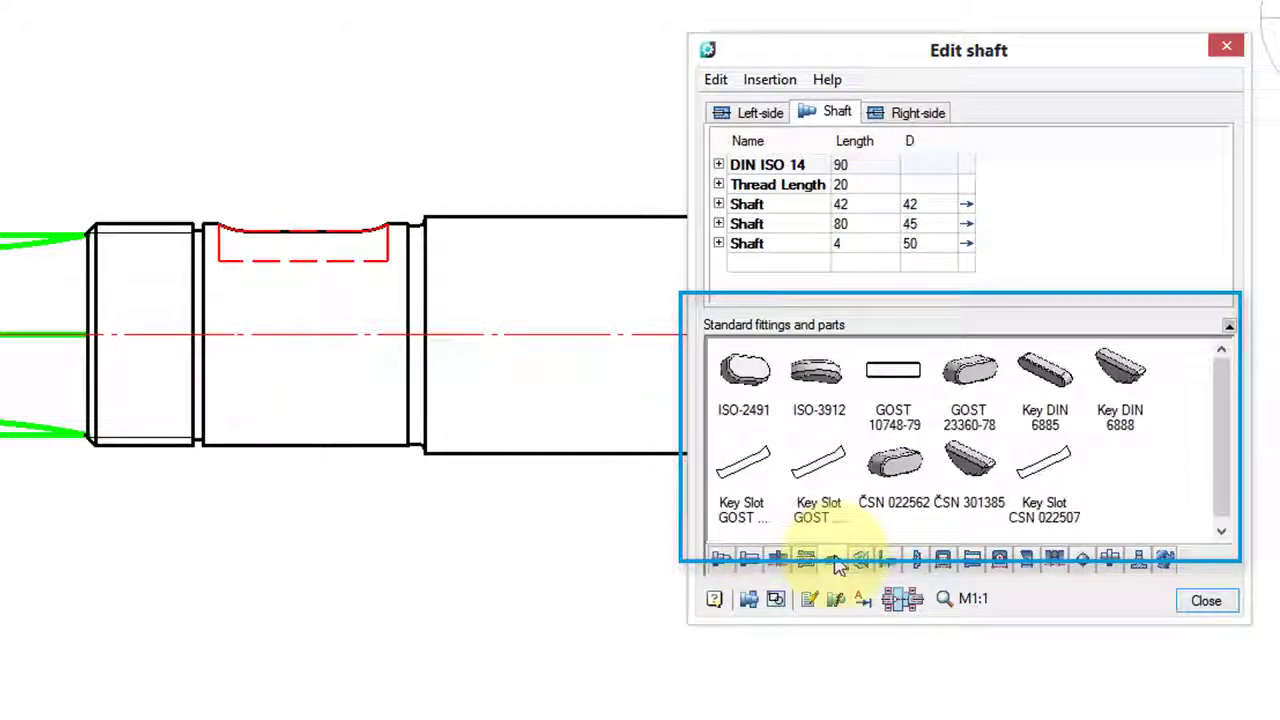
{"action": "left_click", "coordinate": [943, 566]}
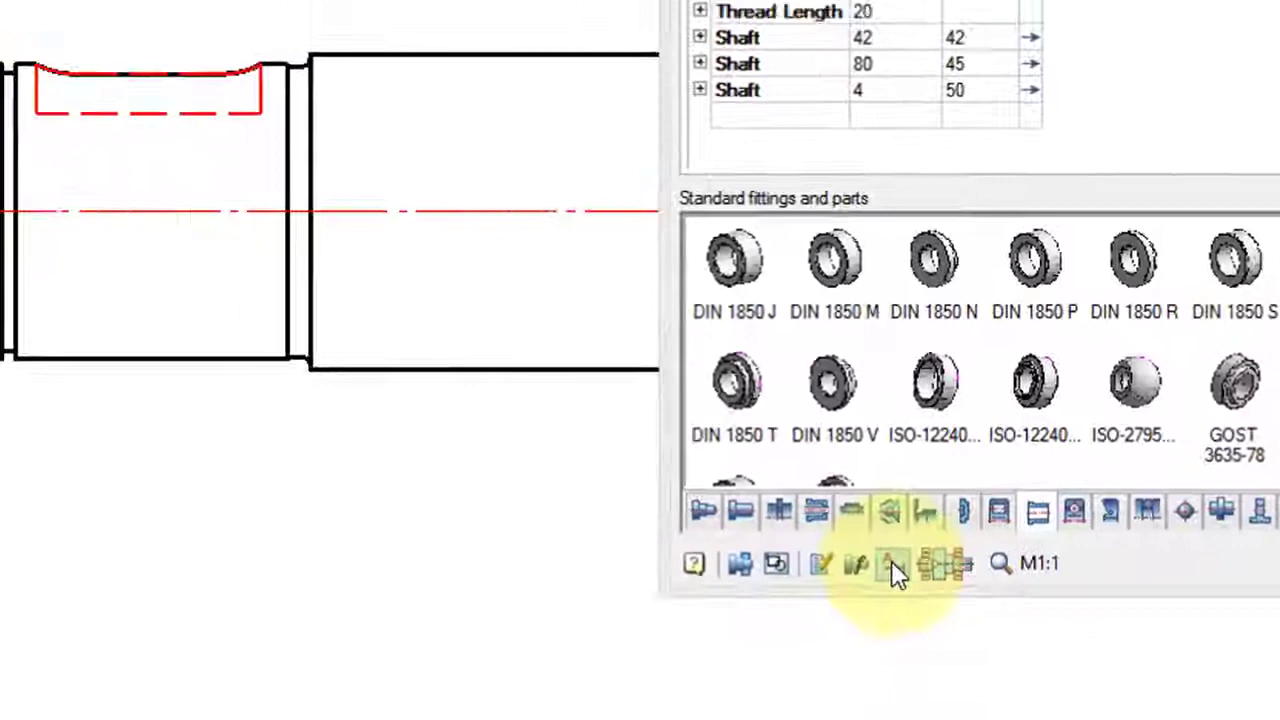
Place the A-A section marks on the shaft and draw the hatched A-A section view.
{"action": "left_click", "coordinate": [815, 568]}
{"action": "left_click", "coordinate": [557, 537]}
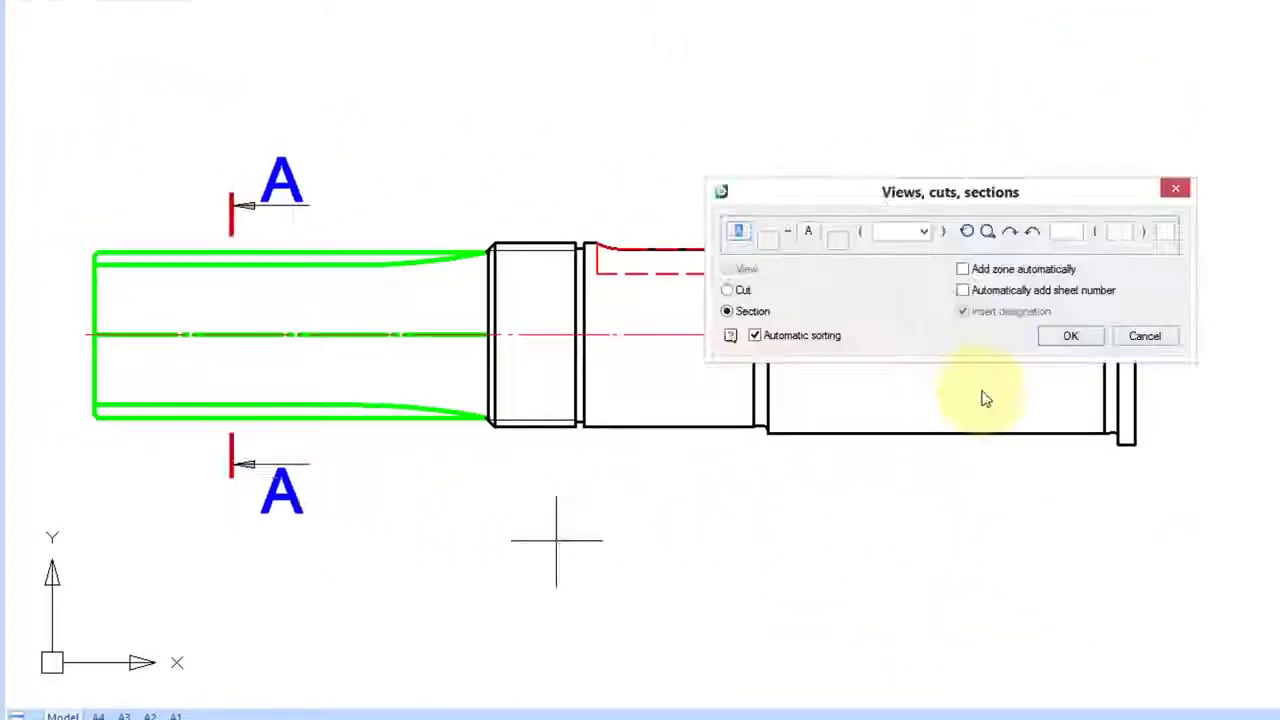
{"action": "left_click", "coordinate": [1090, 338]}
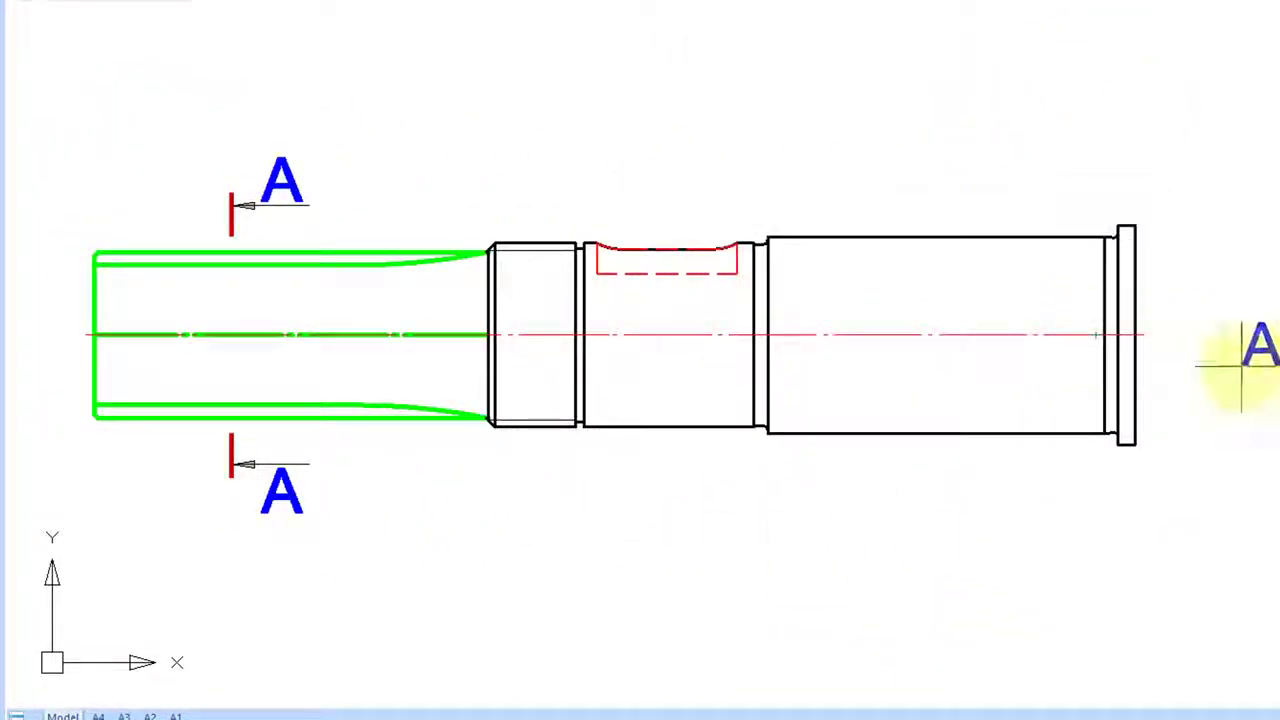
{"action": "left_click", "coordinate": [453, 657]}
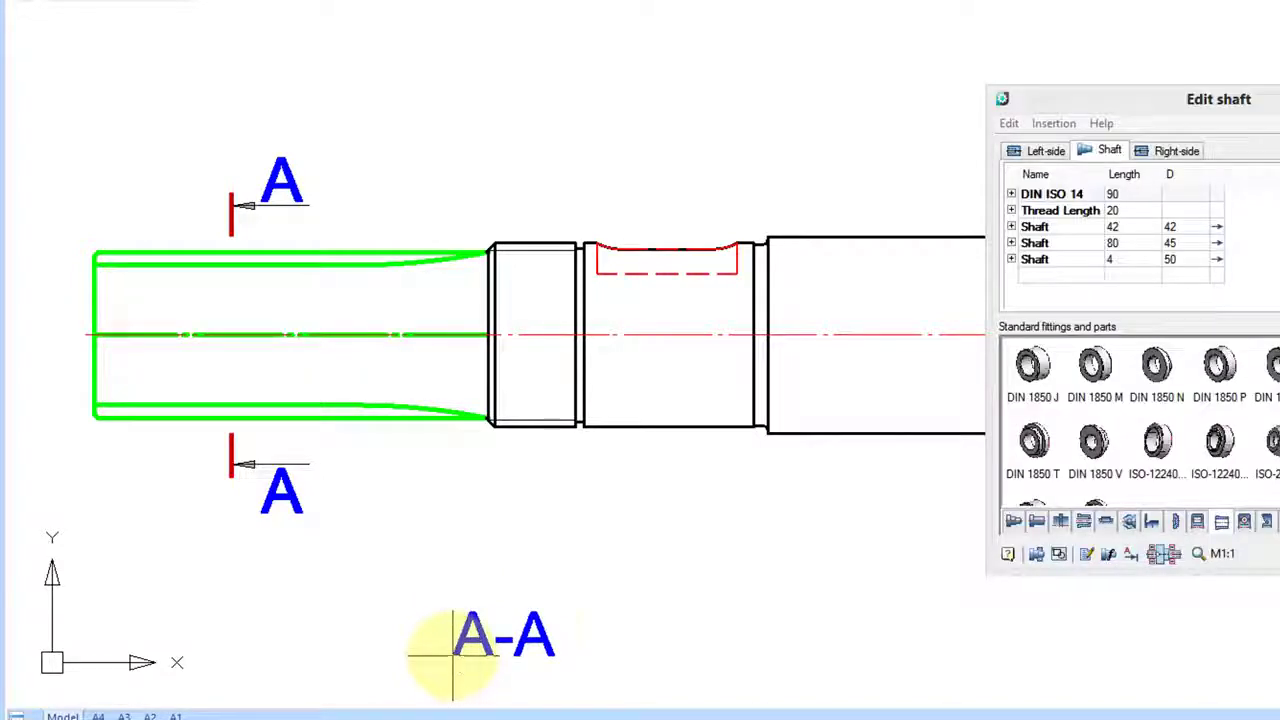
{"action": "left_click", "coordinate": [847, 500]}
{"action": "left_click", "coordinate": [1135, 425]}
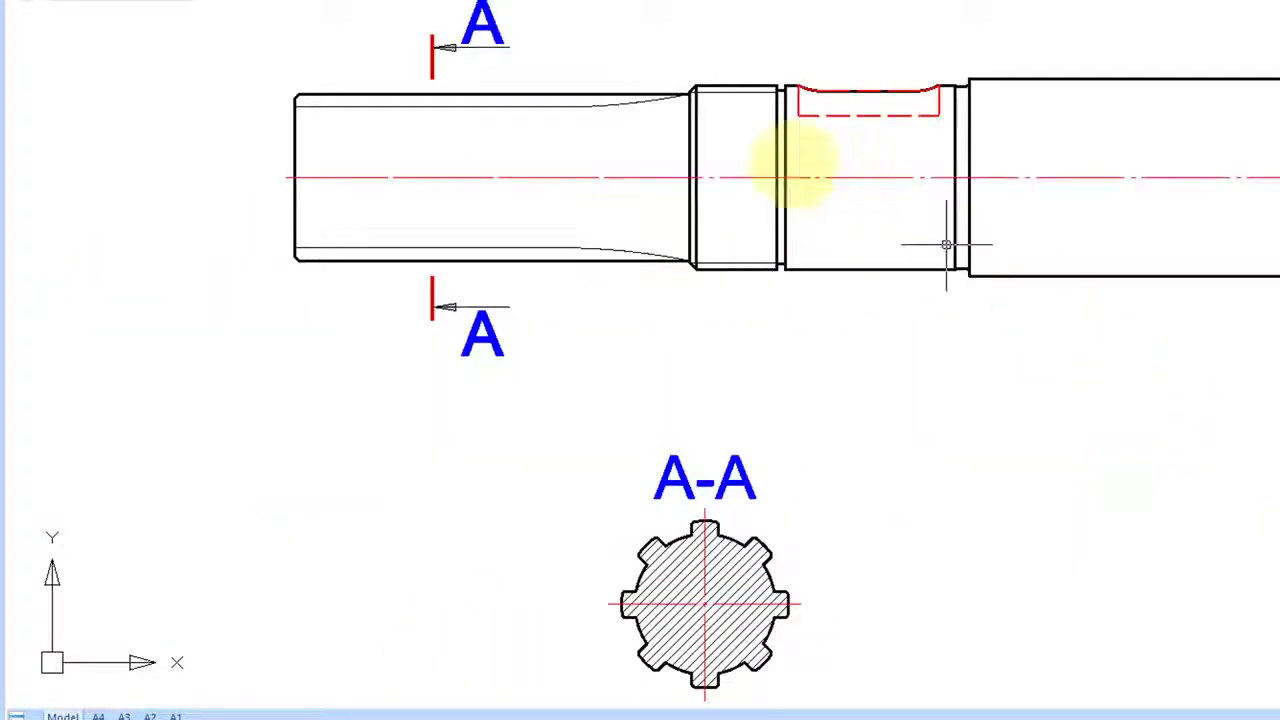
Add section cut B across the shaft's keyway step in Edit shaft.
{"action": "middle_click_drag", "start_coordinate": [885, 186], "coordinate": [682, 186]}
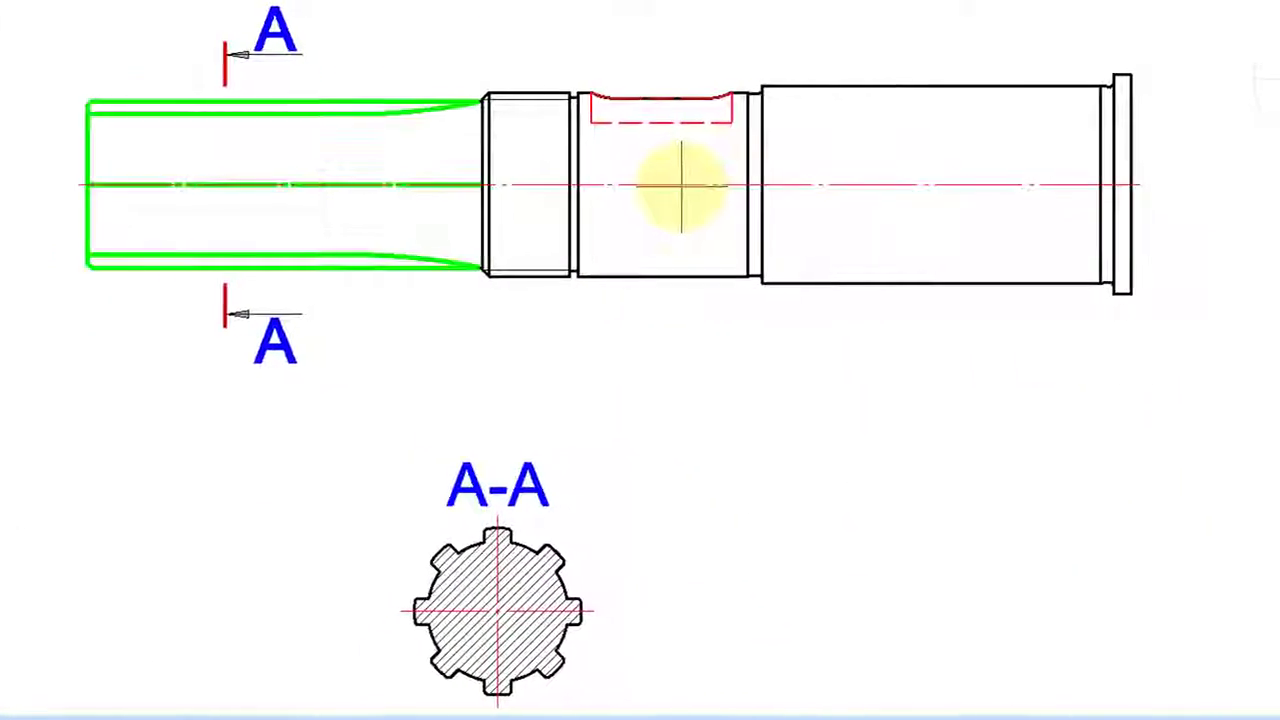
{"action": "double_click", "coordinate": [682, 186]}
{"action": "left_click", "coordinate": [921, 566]}
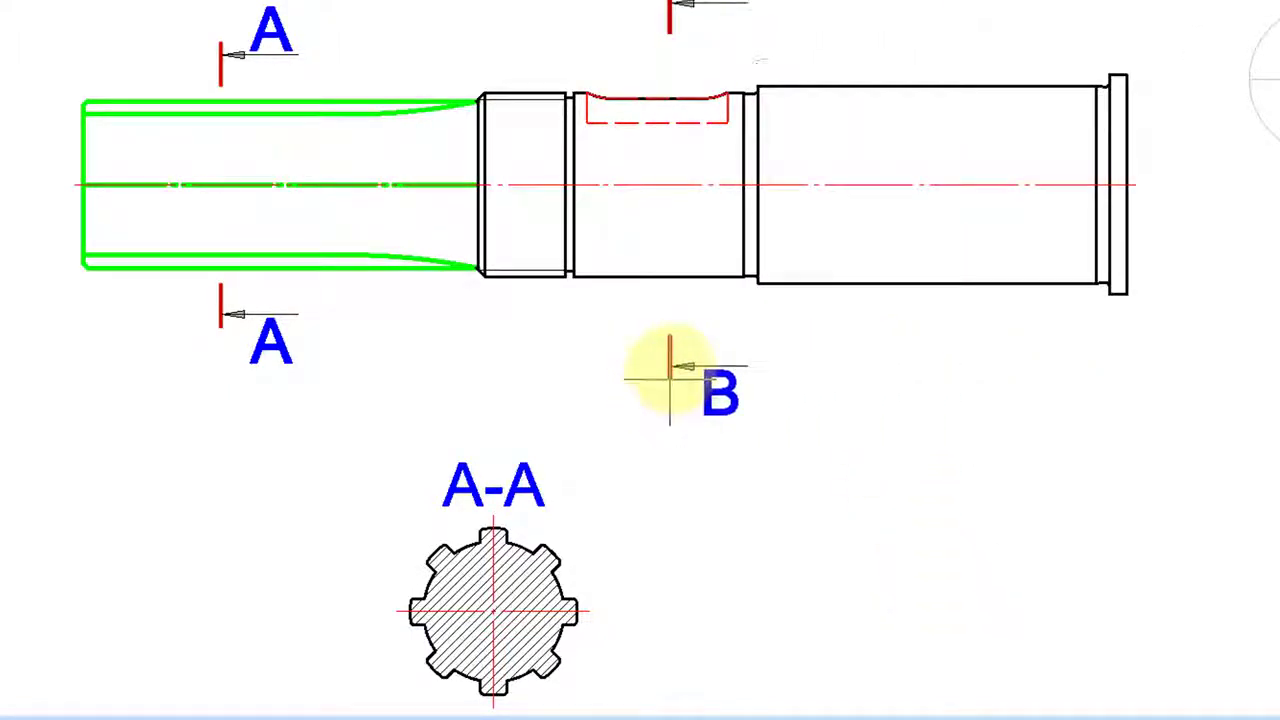
{"action": "left_click", "coordinate": [748, 350]}
{"action": "left_click", "coordinate": [859, 343]}
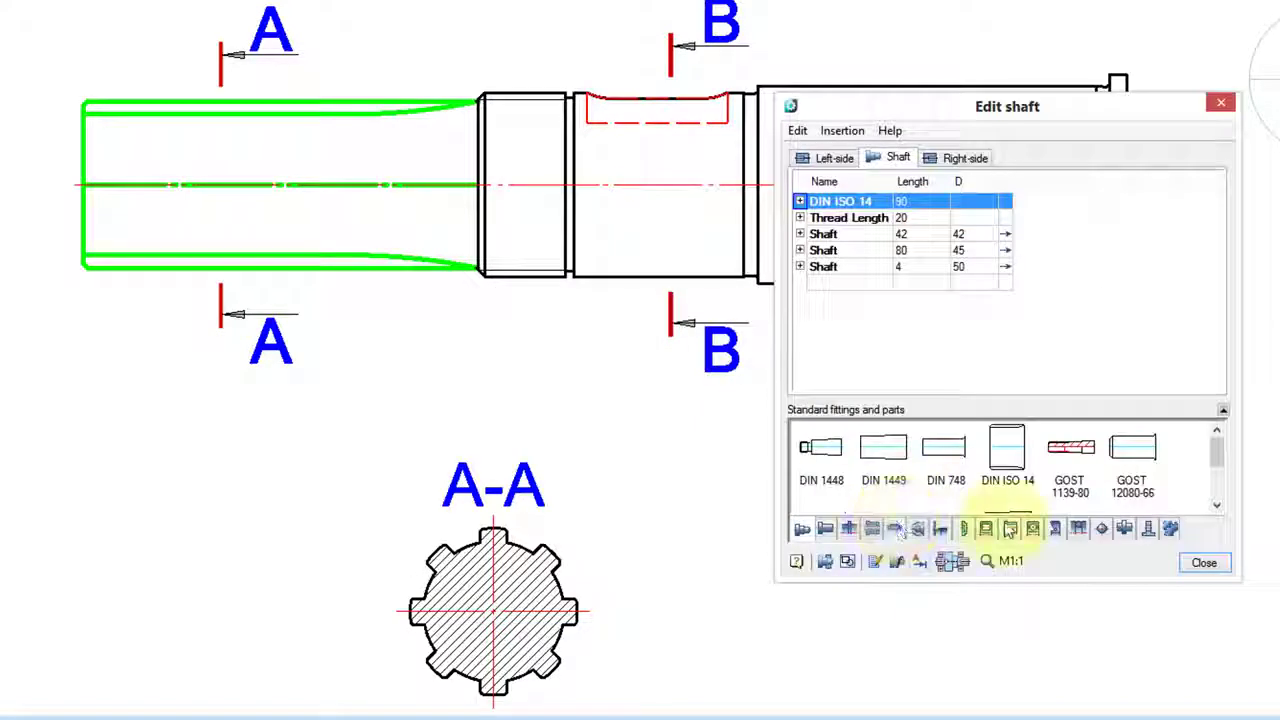
{"action": "left_click", "coordinate": [1202, 563]}
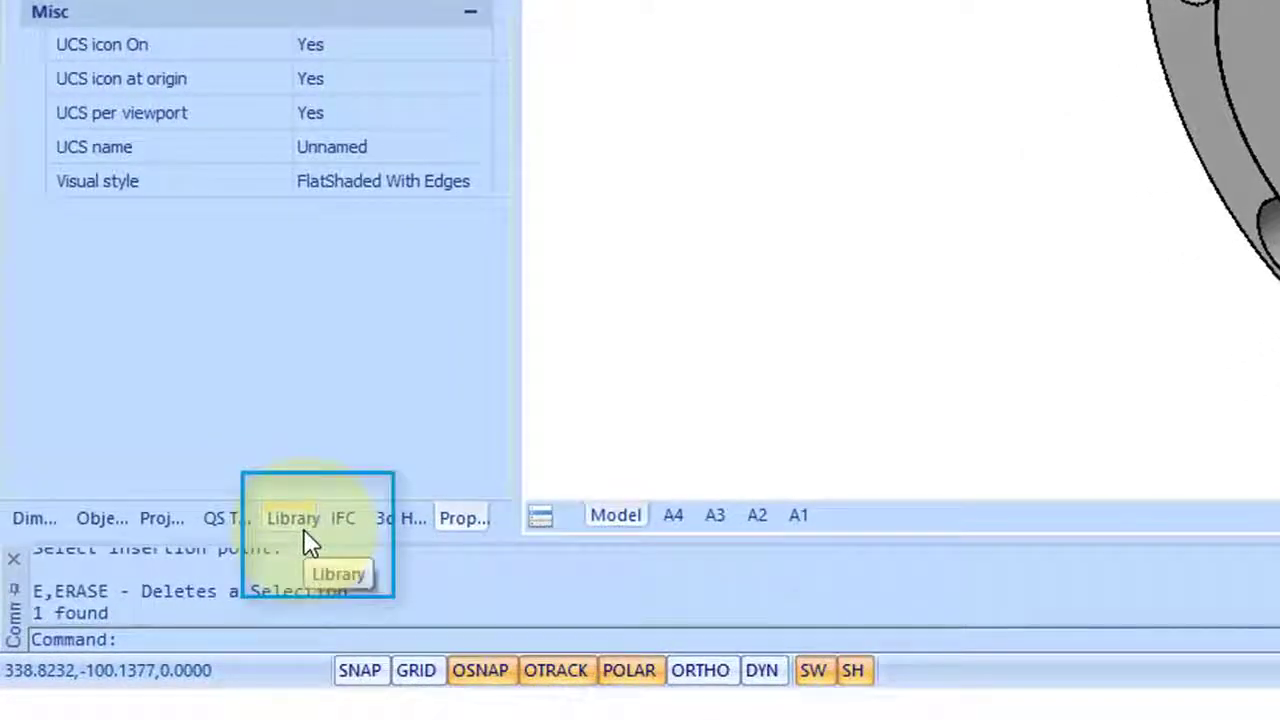
Browse Library > Fasteners > Hex Head bolts, rotate the preview, and pick GOST 7795-70 Ex. 1, 3, 4.
{"action": "left_click", "coordinate": [305, 530]}
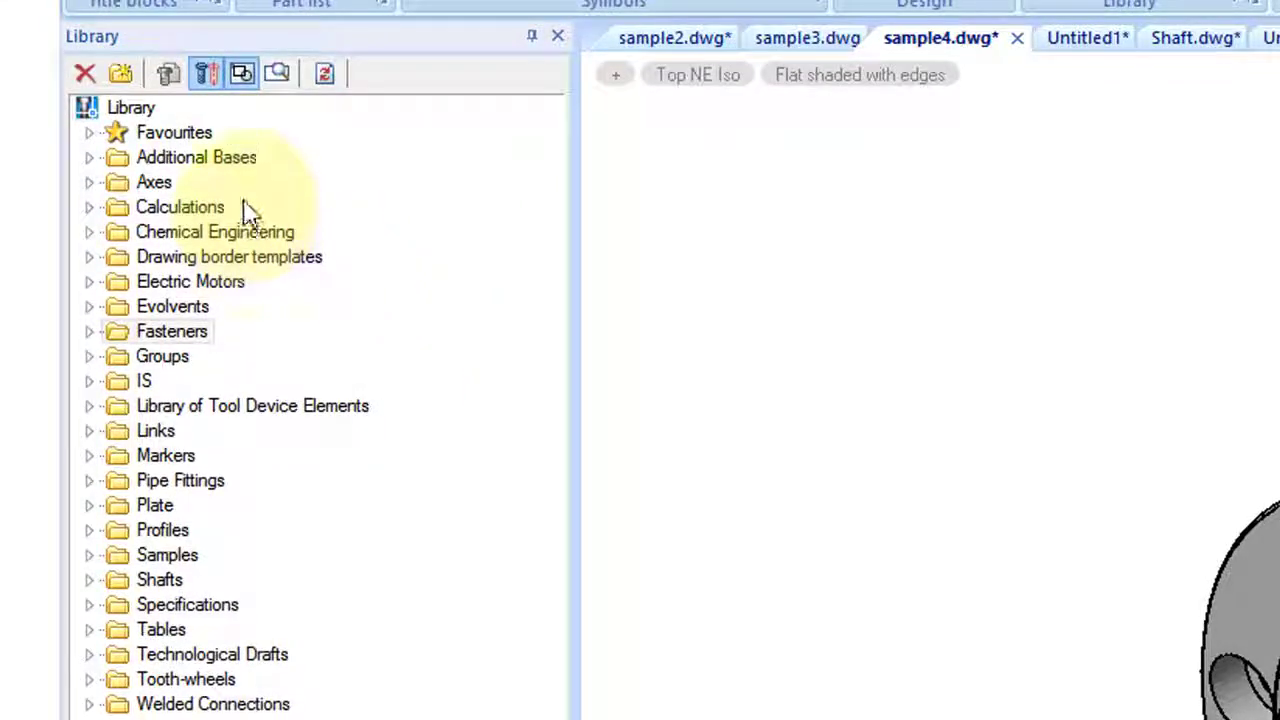
{"action": "left_click", "coordinate": [90, 332]}
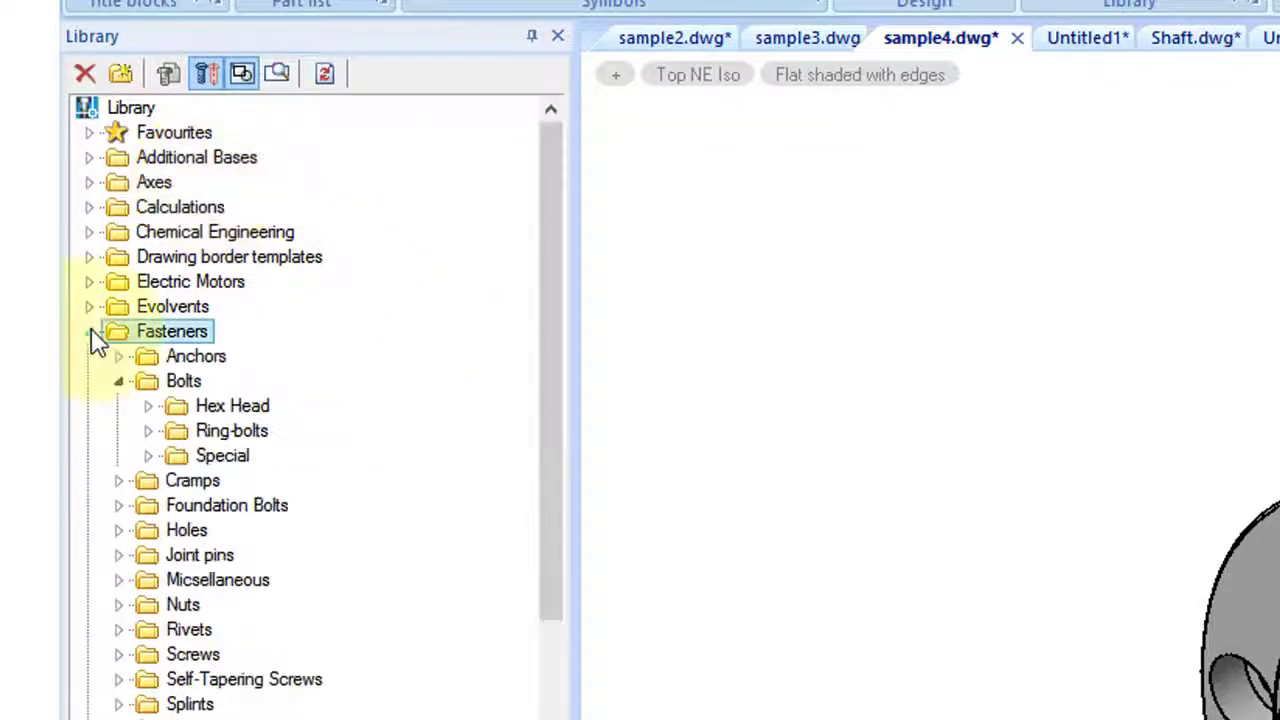
{"action": "double_click", "coordinate": [232, 407]}
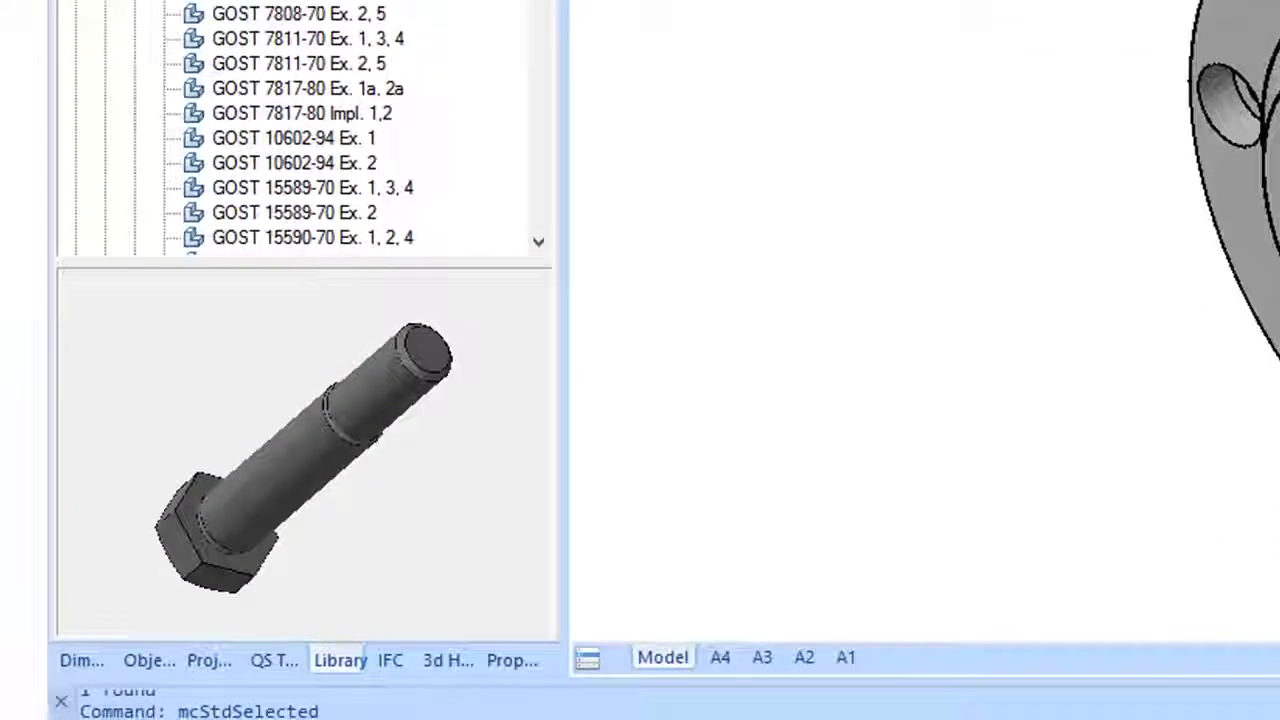
{"action": "mouse_move", "coordinate": [420, 451]}
{"action": "left_mouse_down"}
{"action": "mouse_move", "coordinate": [150, 389]}
{"action": "mouse_move", "coordinate": [194, 594]}
{"action": "mouse_move", "coordinate": [351, 660]}
{"action": "left_mouse_up"}
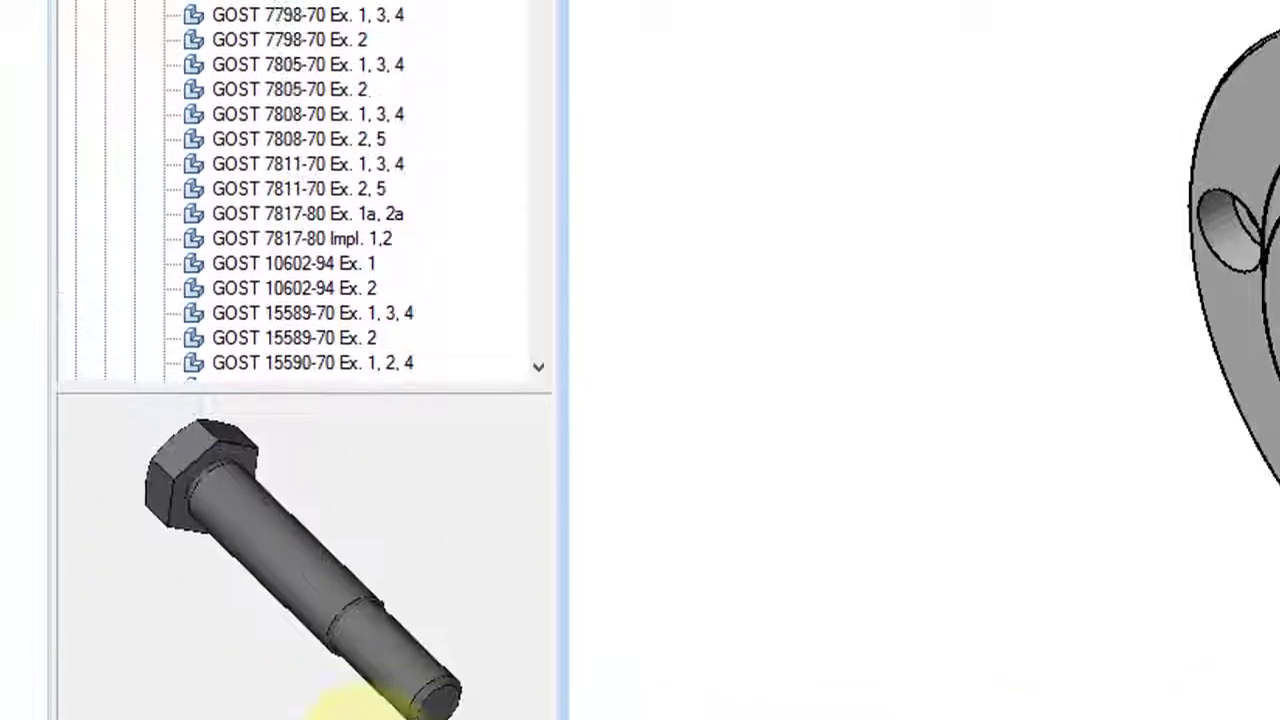
{"action": "left_click", "coordinate": [240, 162]}
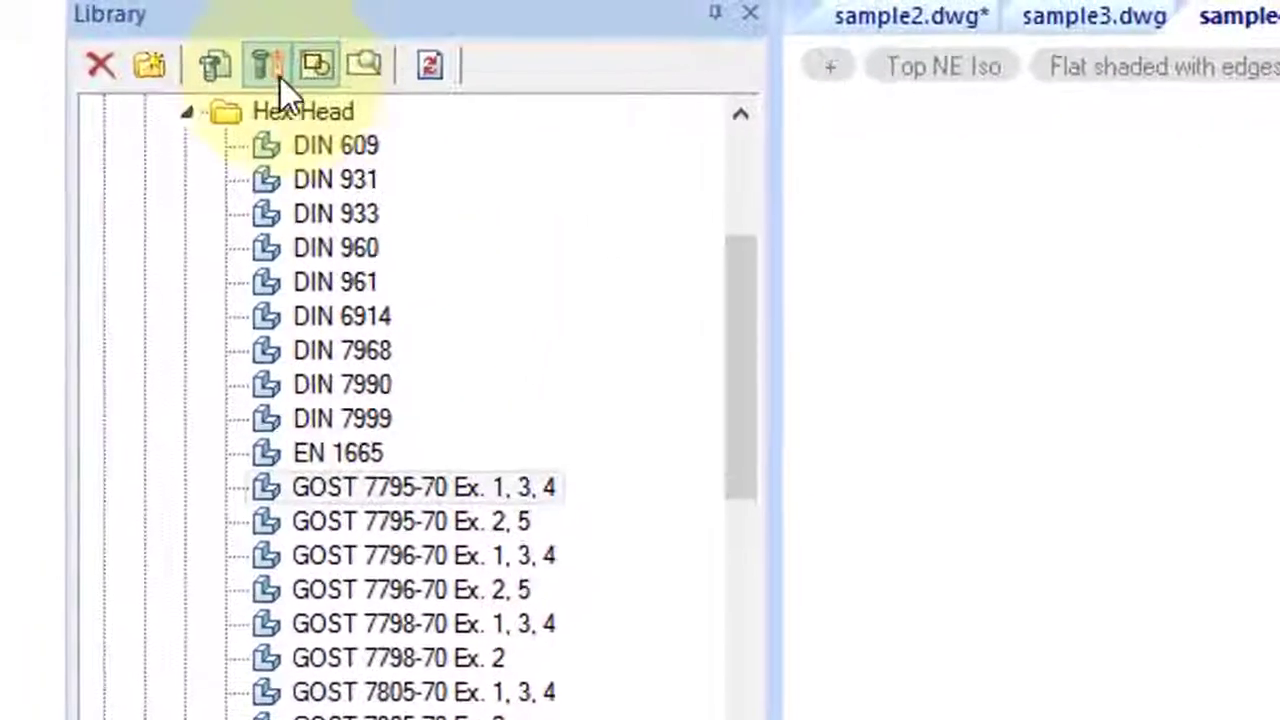
Insert an 8×50 GOST 7795-70 hex bolt into the upper-left flange hole, then expand Nuts.
{"action": "left_click", "coordinate": [228, 68]}
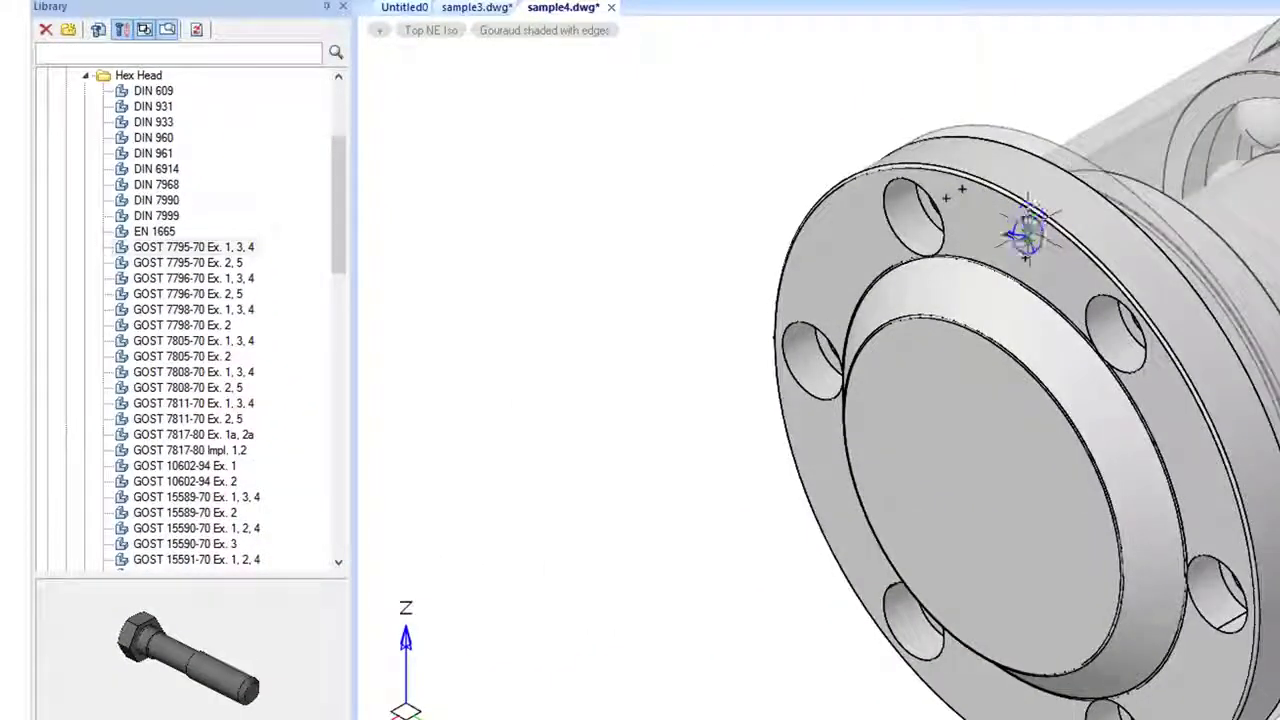
{"action": "left_click", "coordinate": [903, 212]}
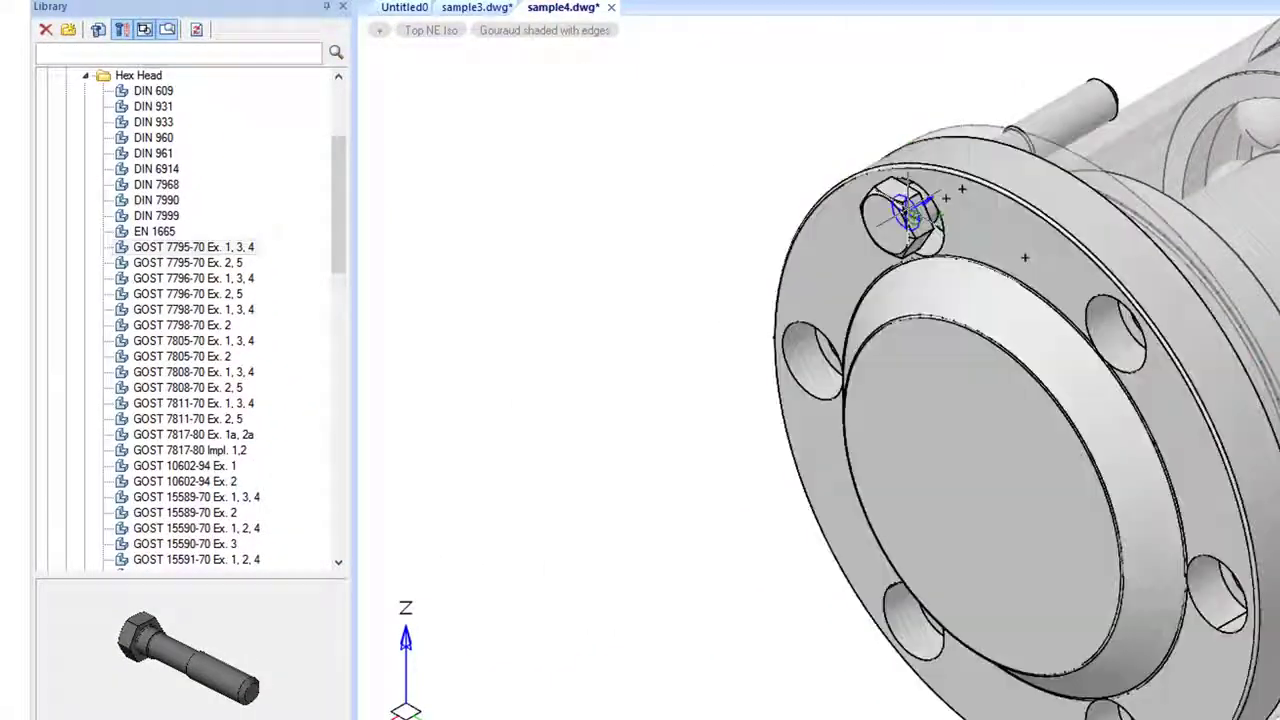
{"action": "left_click", "coordinate": [1024, 258]}
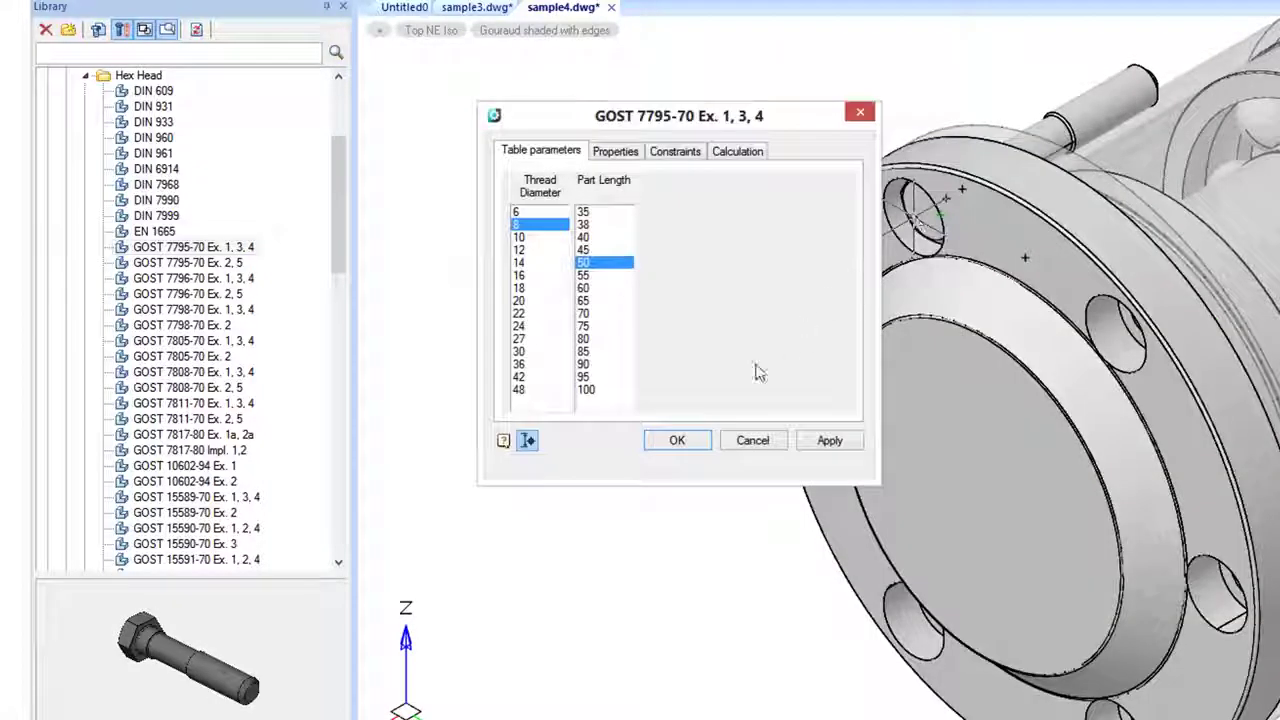
{"action": "left_click", "coordinate": [686, 441]}
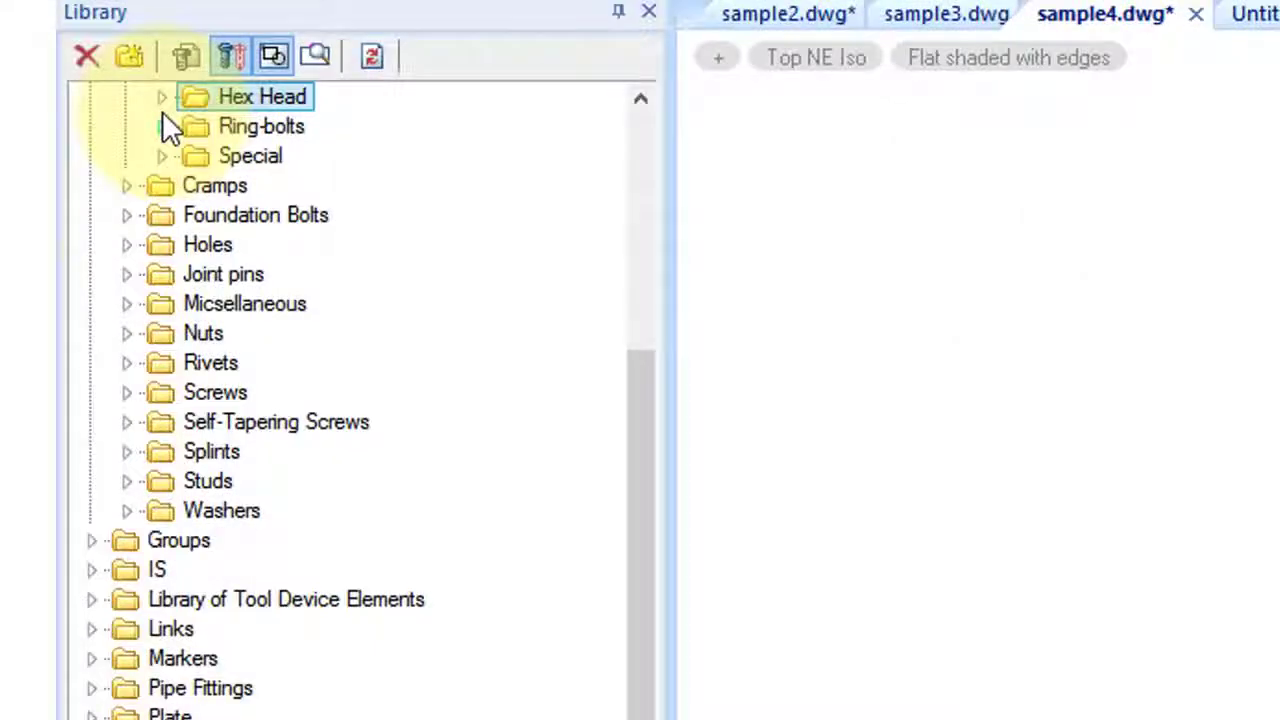
{"action": "left_click", "coordinate": [124, 320]}
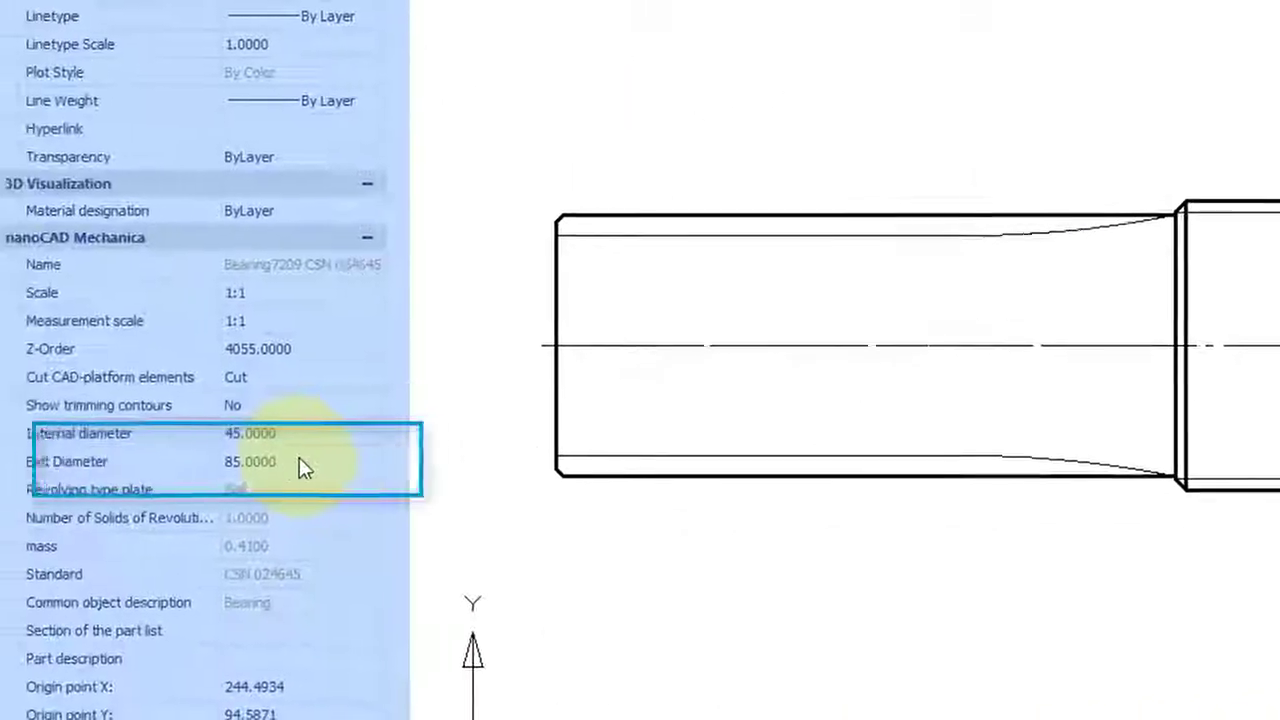
Enter 100 mm as the bearing's exit diameter in the Properties panel.
{"action": "left_click", "coordinate": [305, 458]}
{"action": "type", "text": "00"}
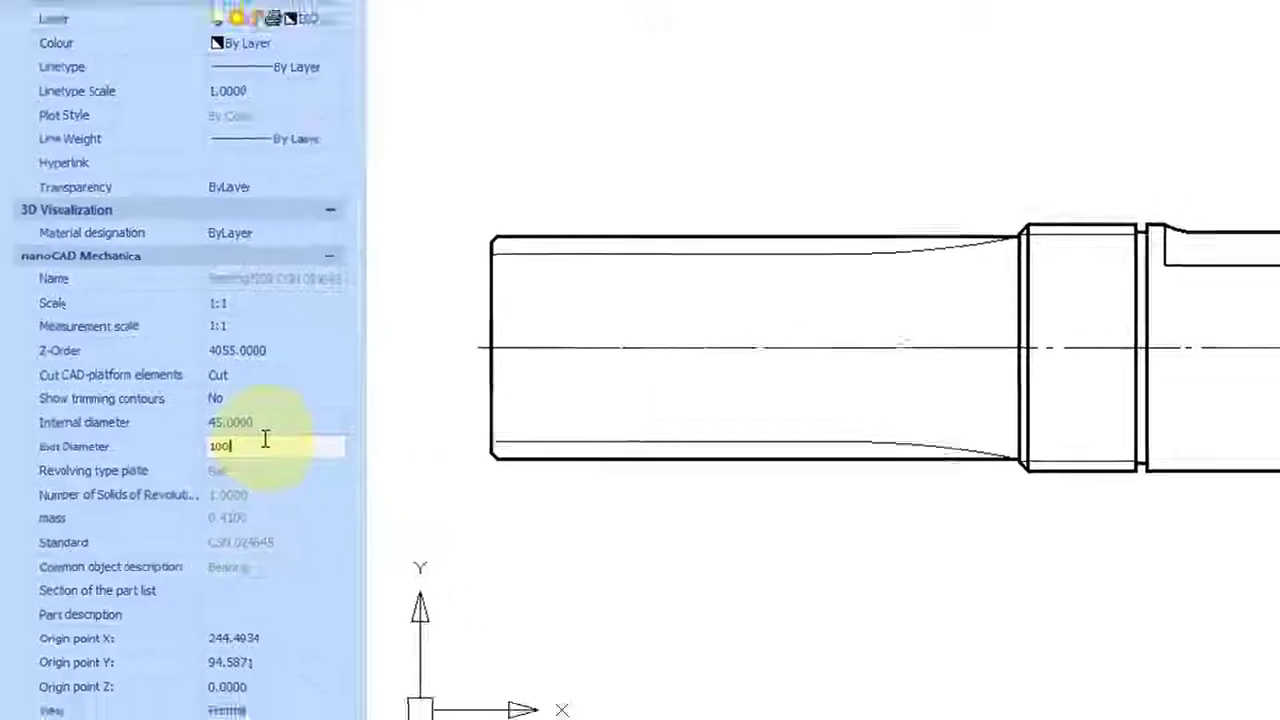
{"action": "key", "text": "Return"}
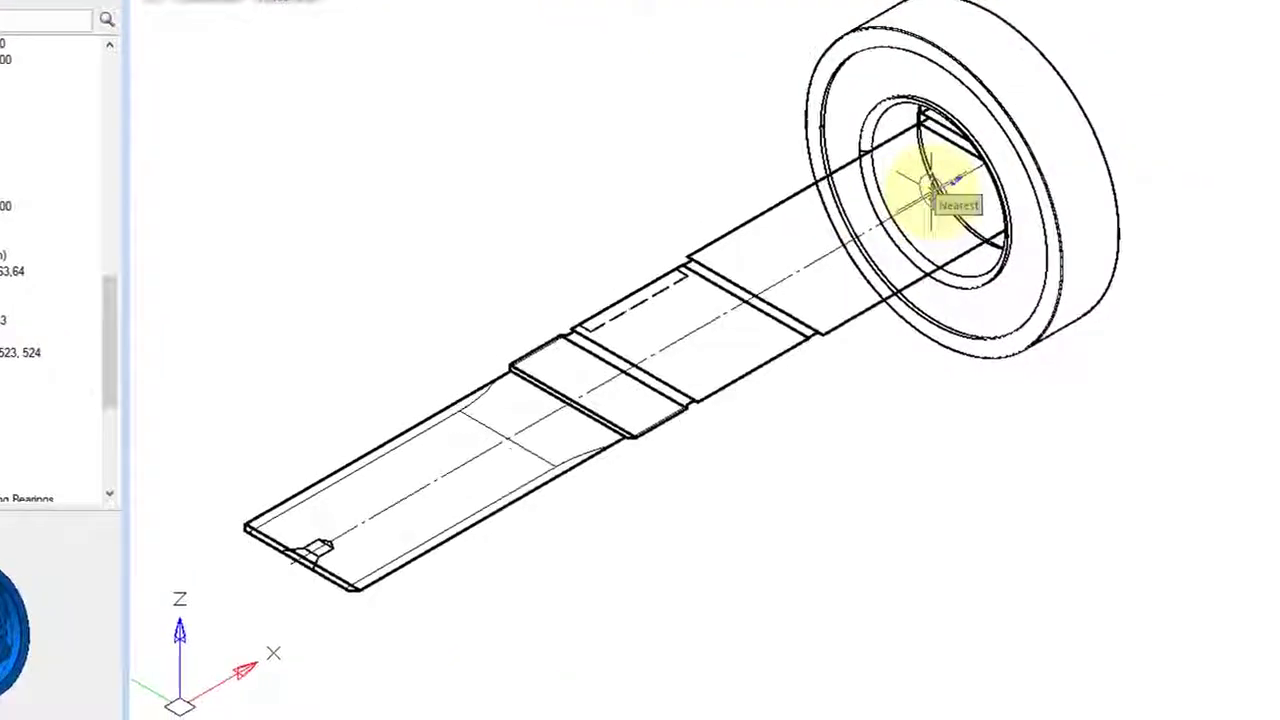
{"action": "left_click", "coordinate": [927, 195]}
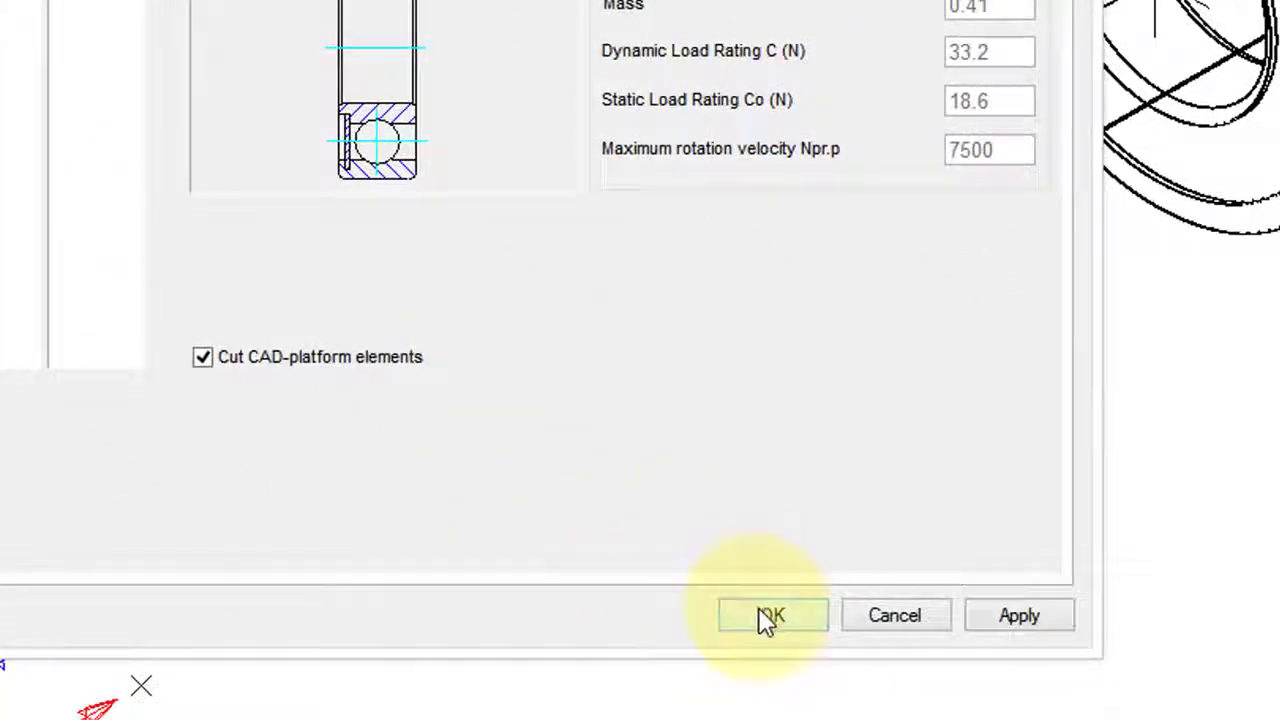
{"action": "left_click", "coordinate": [766, 615]}
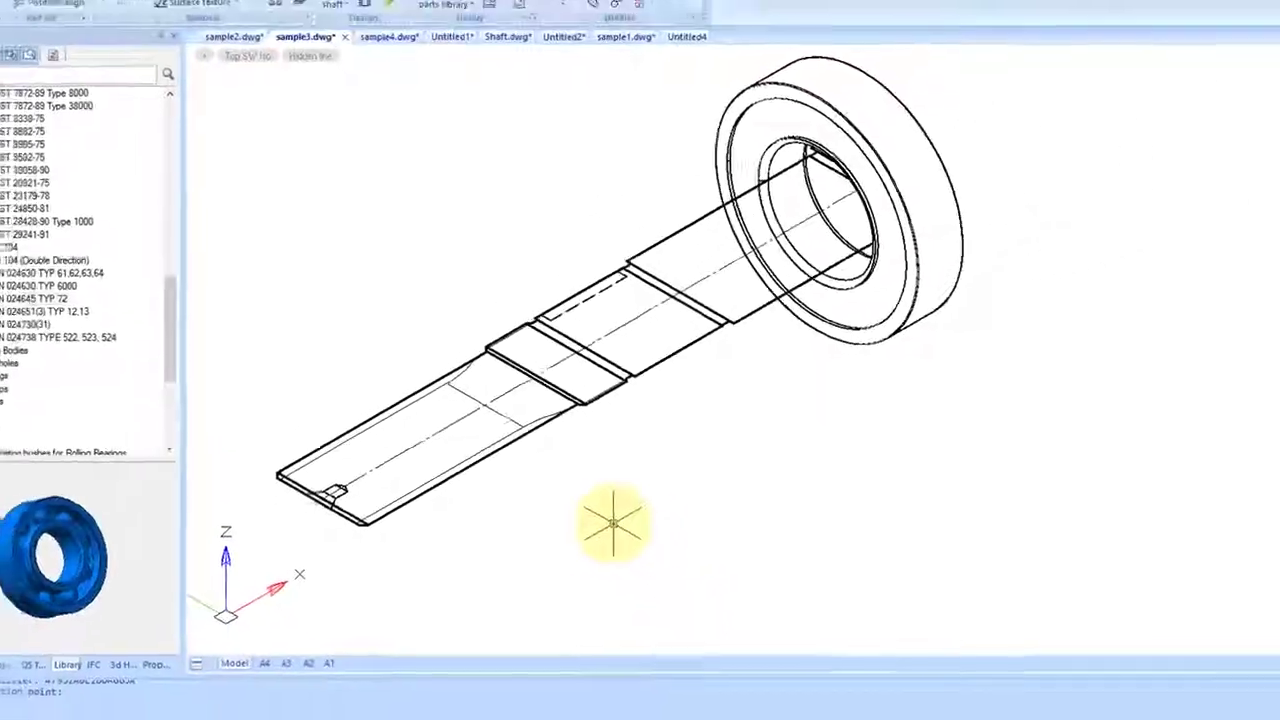
{"action": "key", "text": "Escape"}
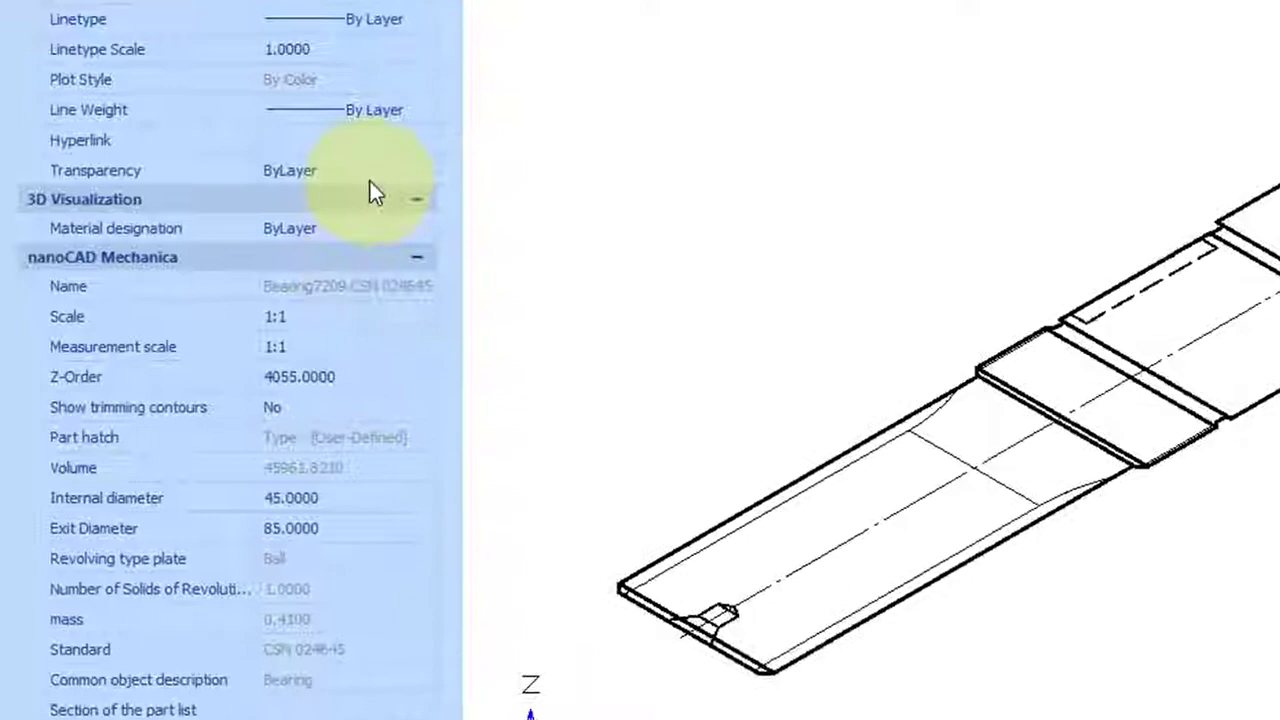
Set the bearing's transparency to 30 and switch the visual style to Flat shaded.
{"action": "left_click", "coordinate": [380, 171]}
{"action": "left_click", "coordinate": [421, 172]}
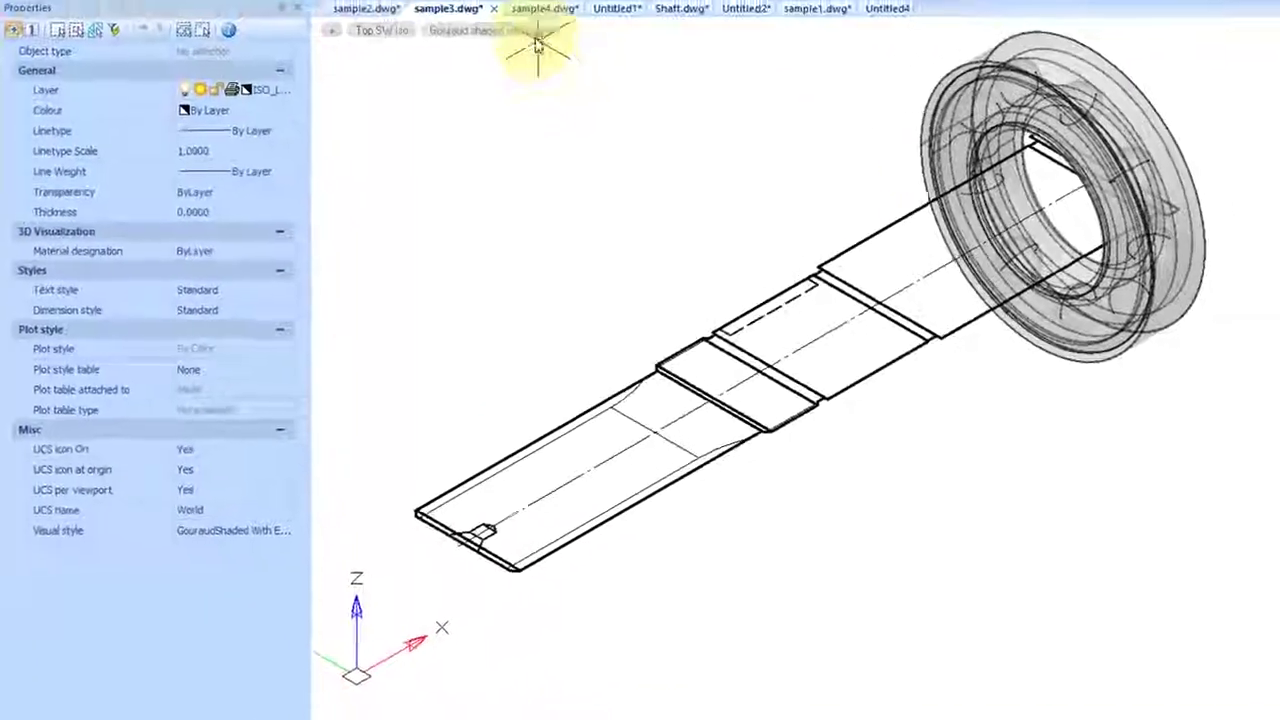
{"action": "left_click", "coordinate": [537, 42]}
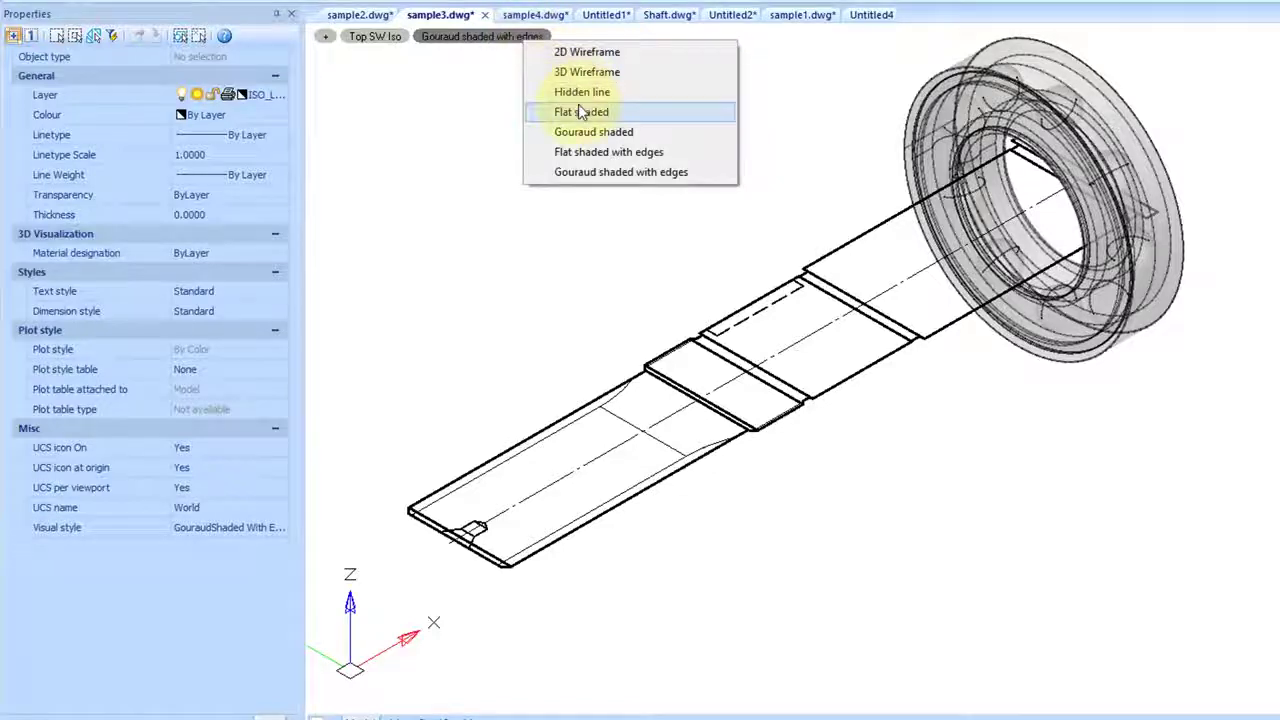
{"action": "left_click", "coordinate": [581, 112]}
Show the solid Shaft model from the 3D History tree.
{"action": "left_click", "coordinate": [245, 705]}
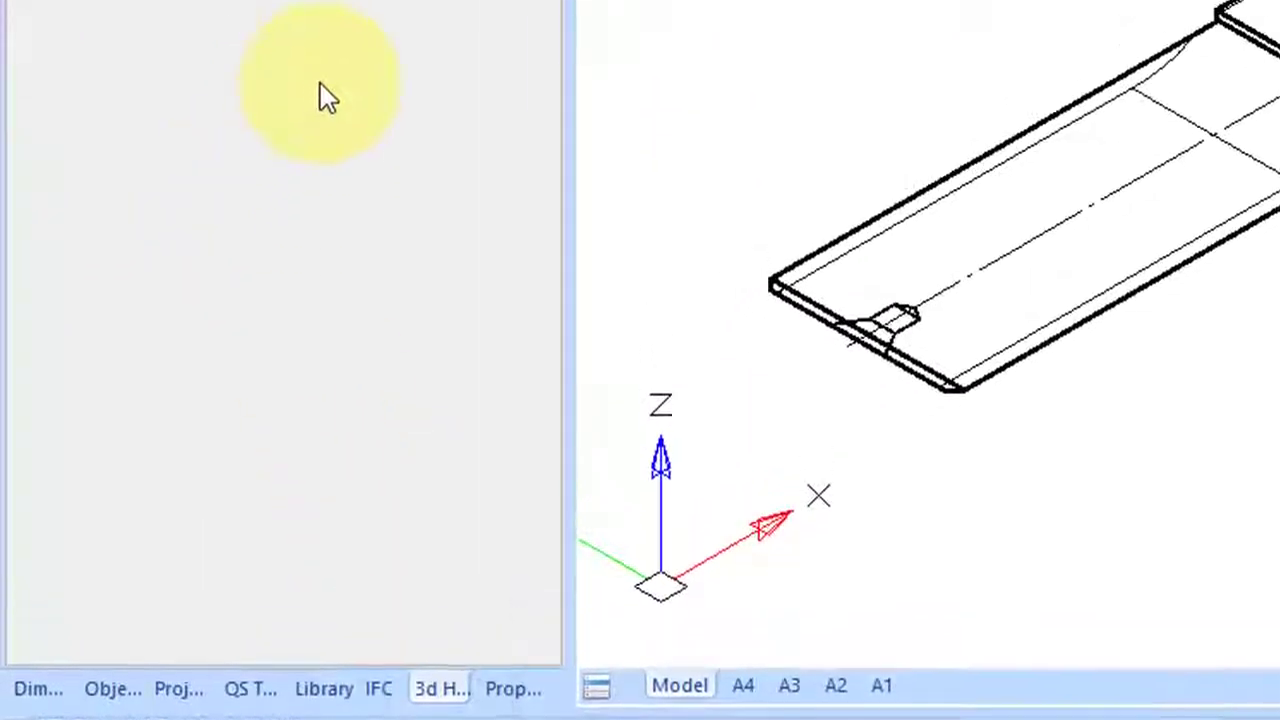
{"action": "right_click", "coordinate": [128, 110]}
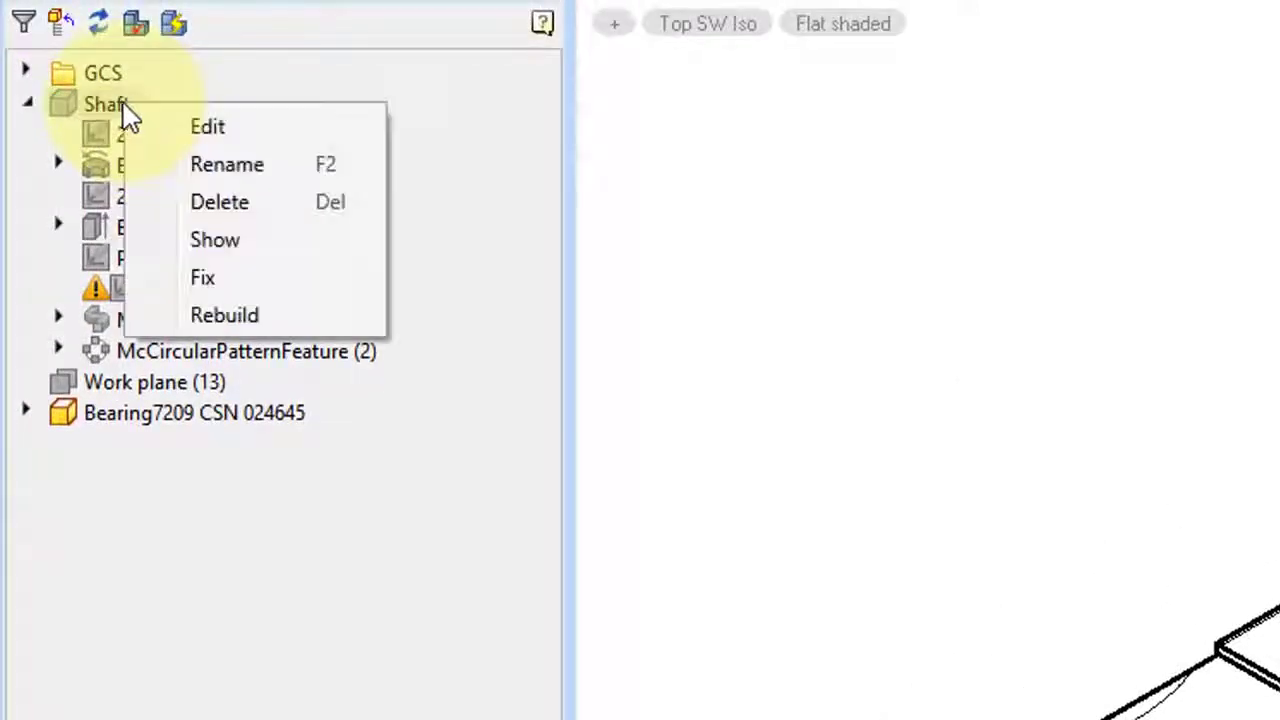
{"action": "left_click", "coordinate": [214, 245]}
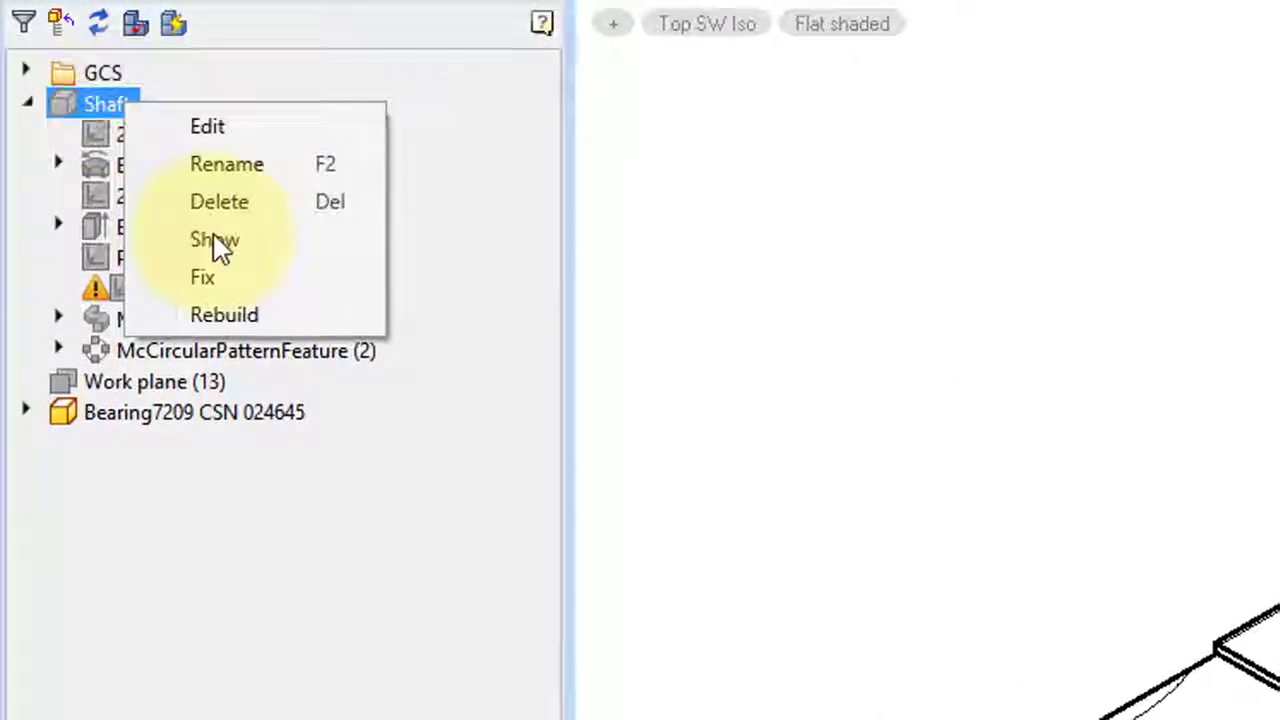